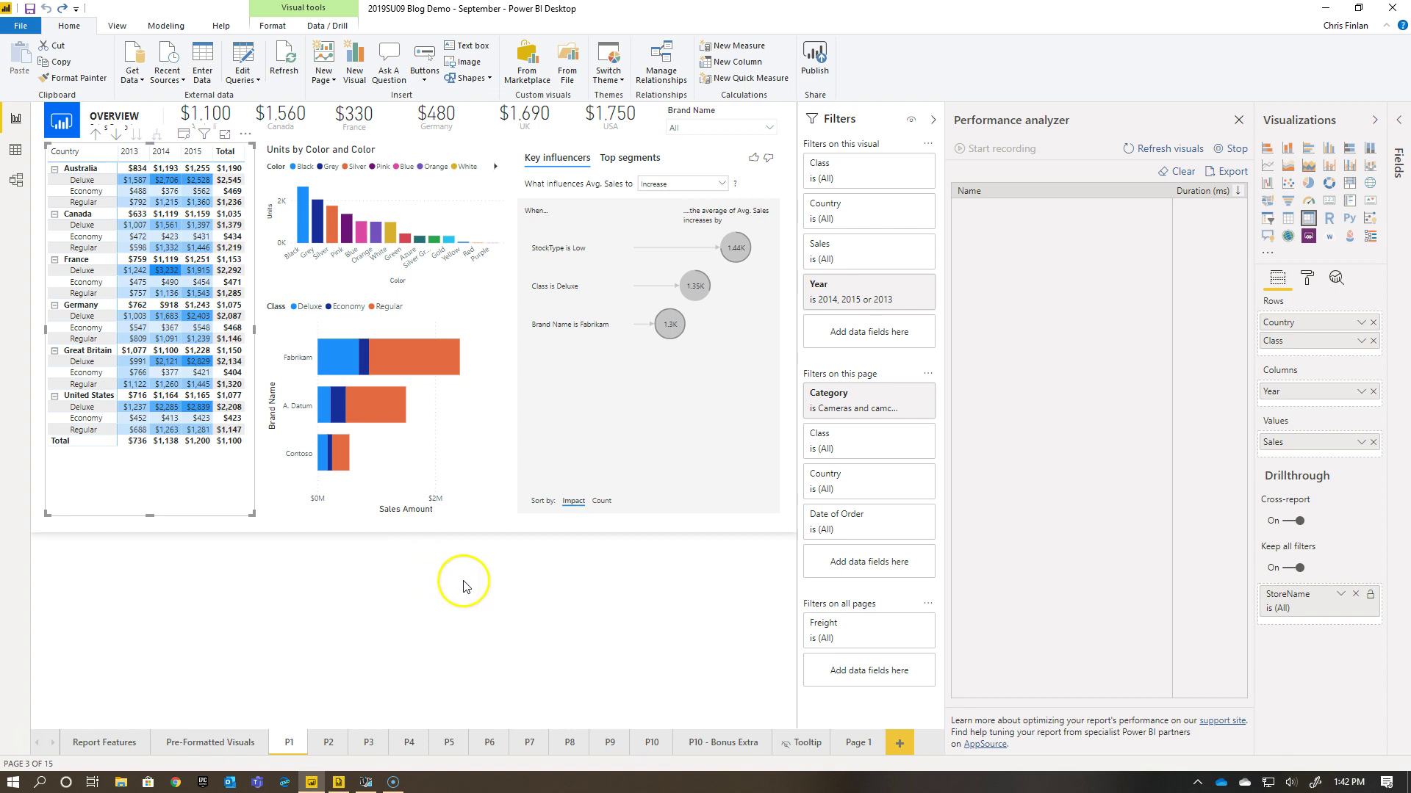
Review the SeptBlogPost data source and Datasets folder in Report Data, then switch to DAX Studio
left_click(555, 634)
left_click(339, 783)
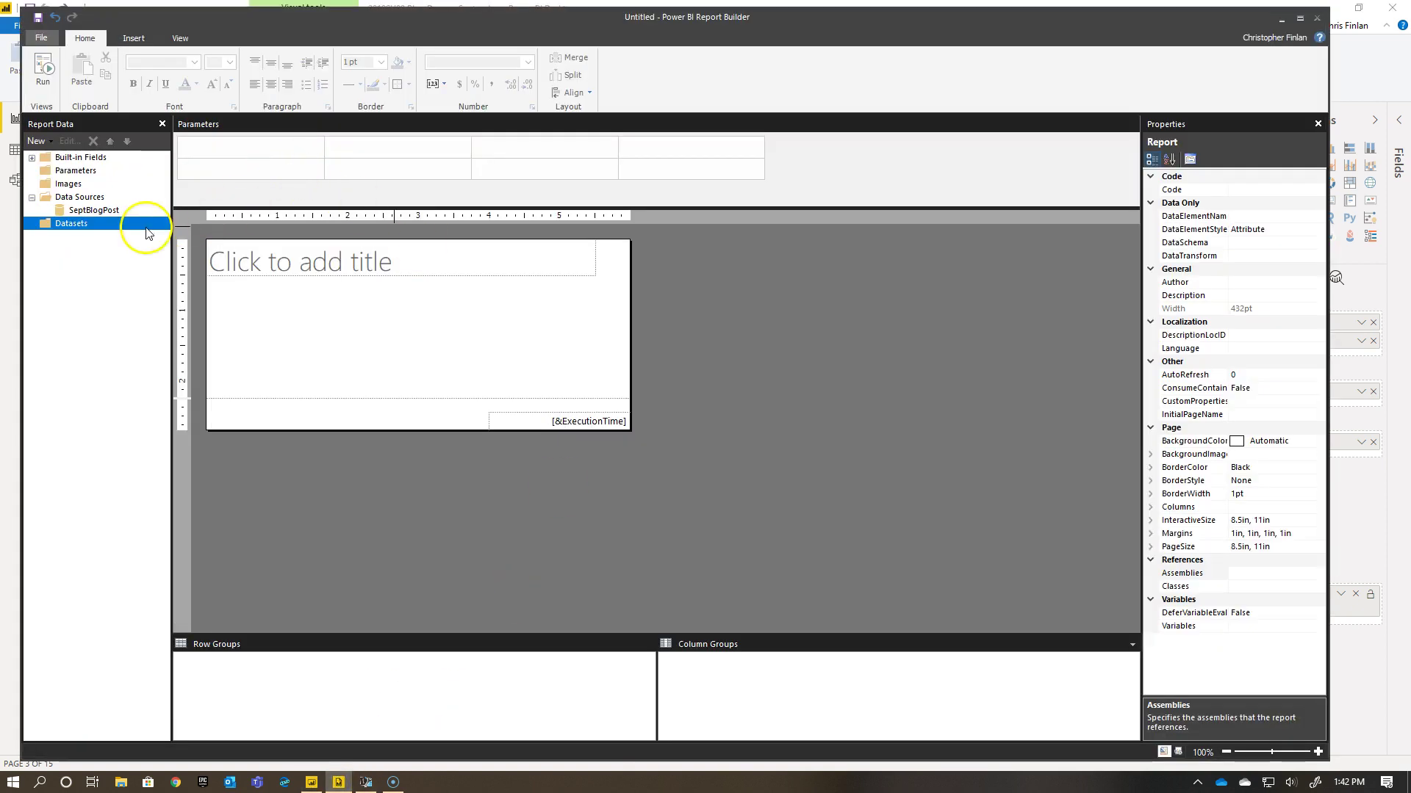
left_click(105, 212)
left_click(87, 224)
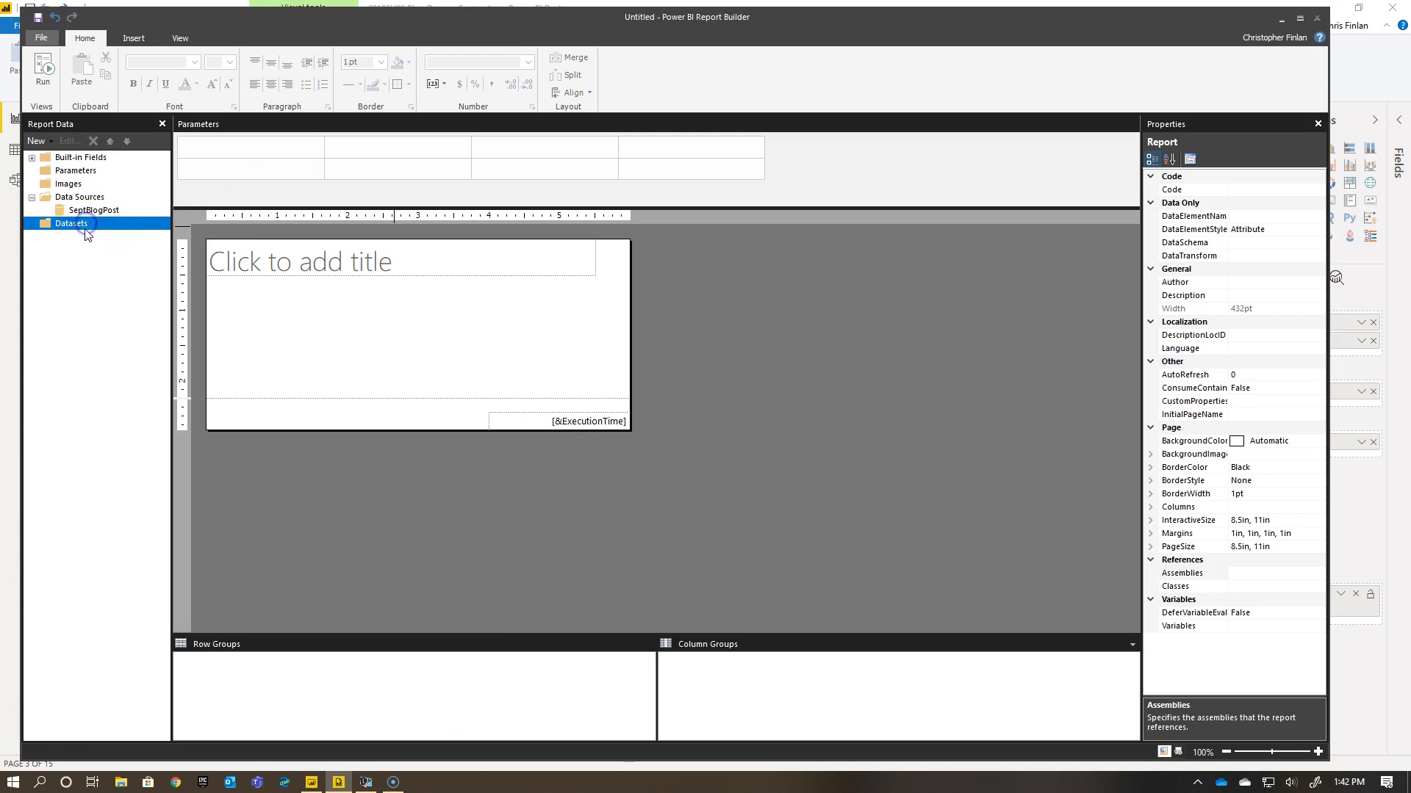
left_click(366, 783)
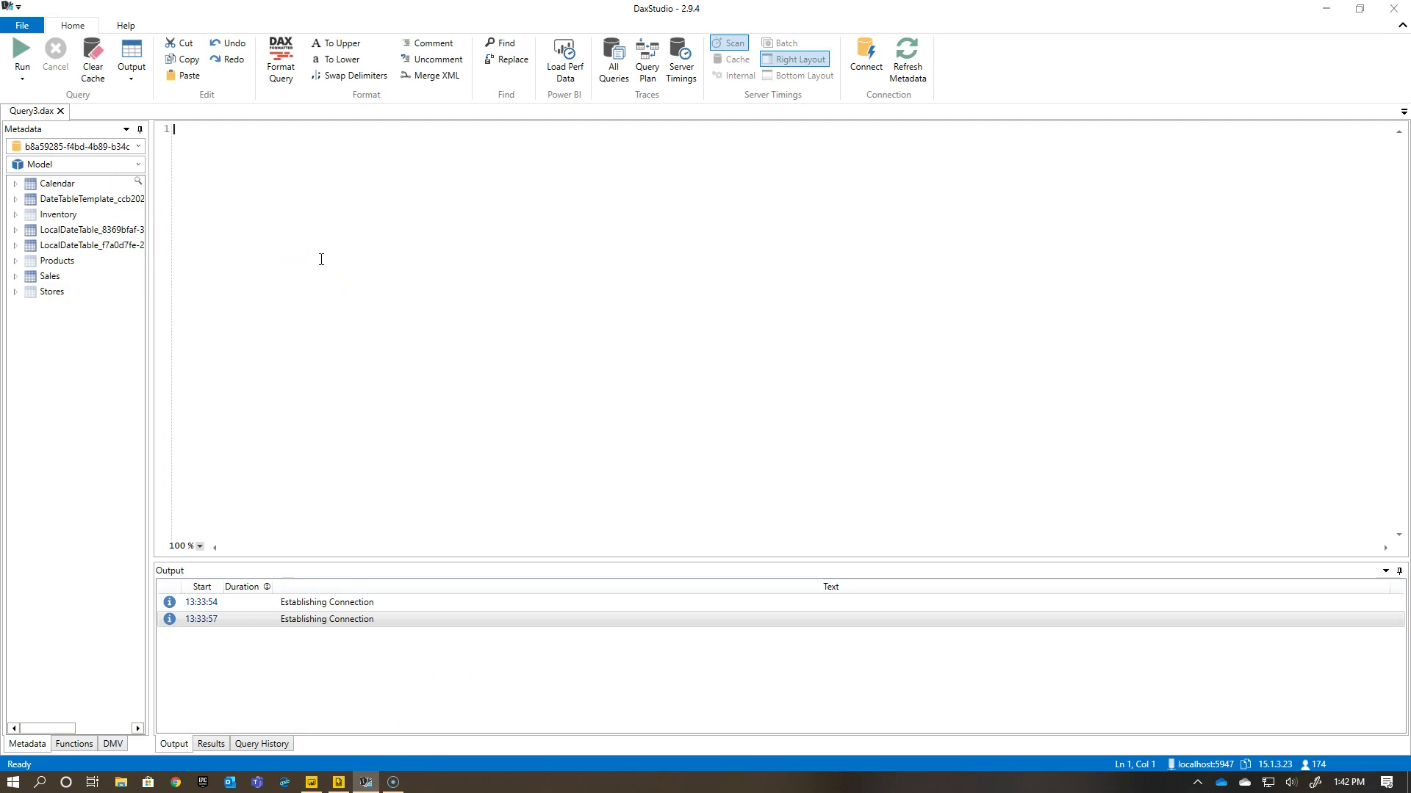
Leave the Query3.dax editor empty and return to Power BI Desktop
left_click(346, 247)
left_click(341, 244)
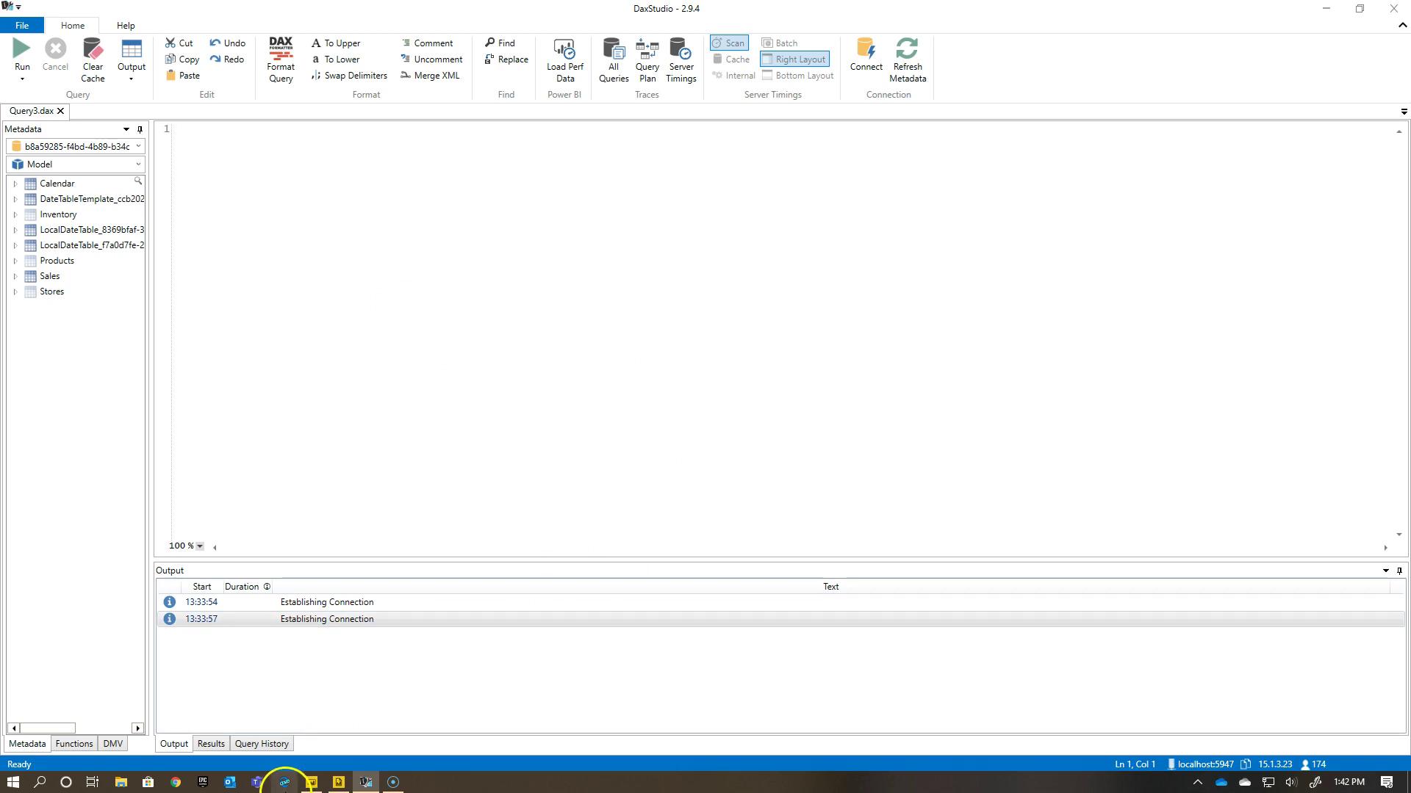
left_click(311, 784)
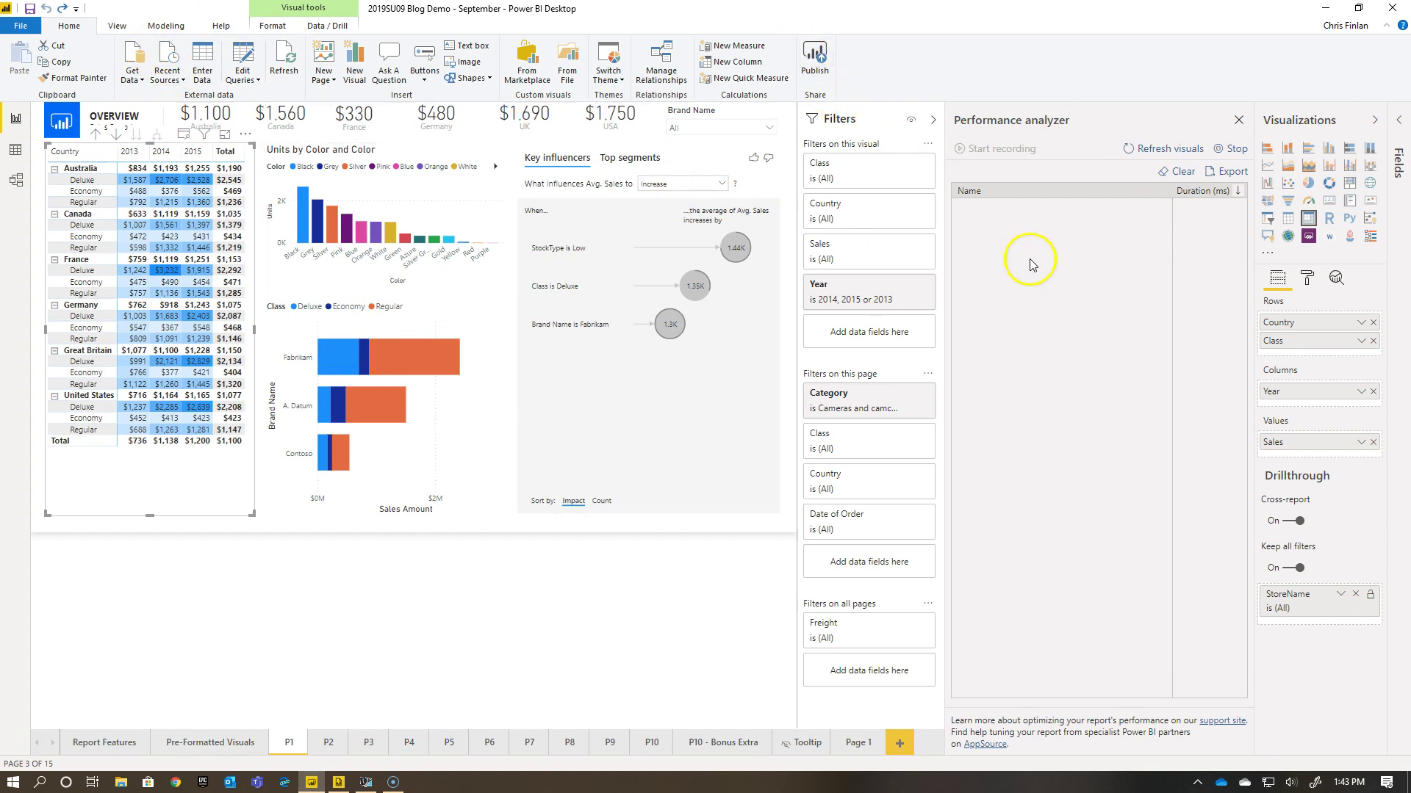
Refresh visuals in Performance Analyzer and copy the Matrix visual's DAX query
left_click(121, 28)
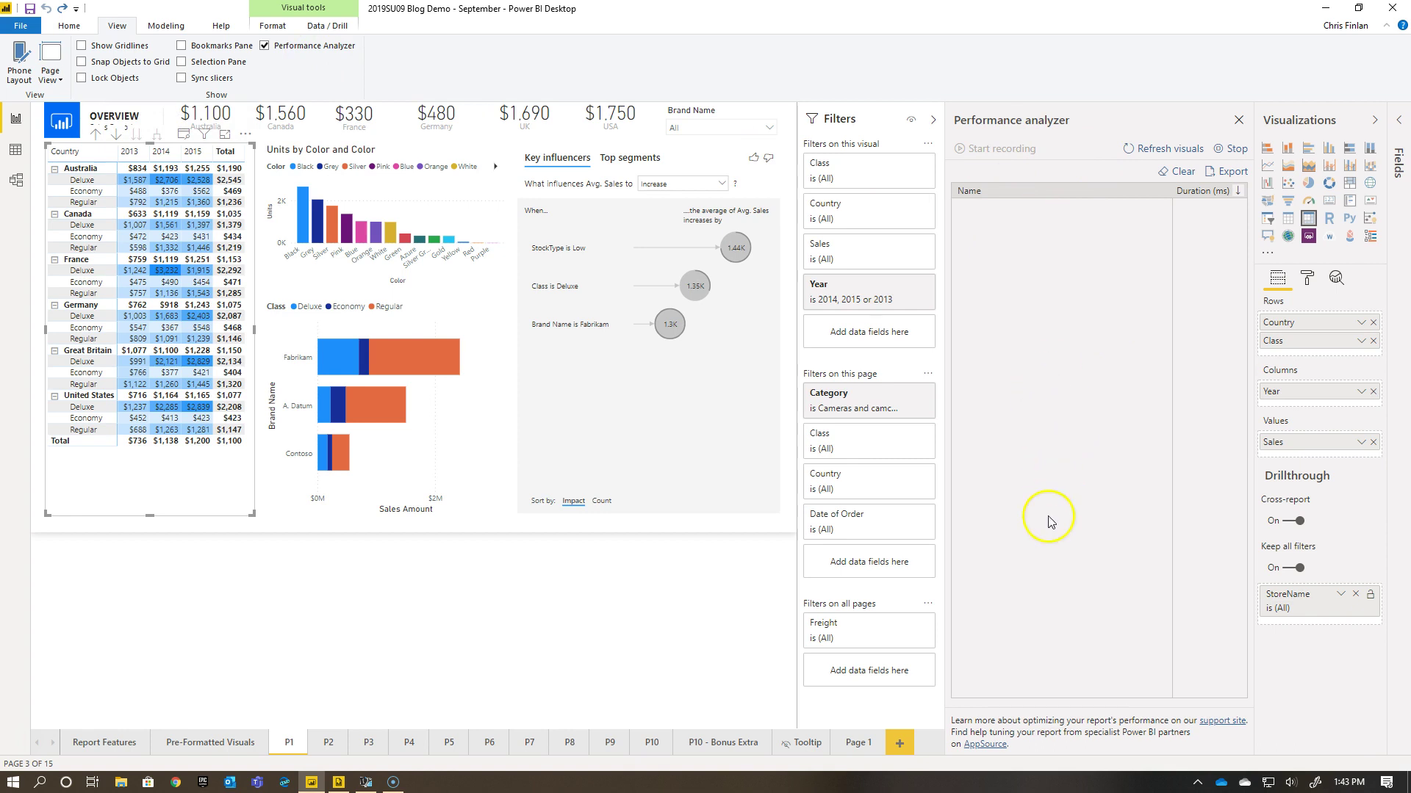
left_click(1127, 163)
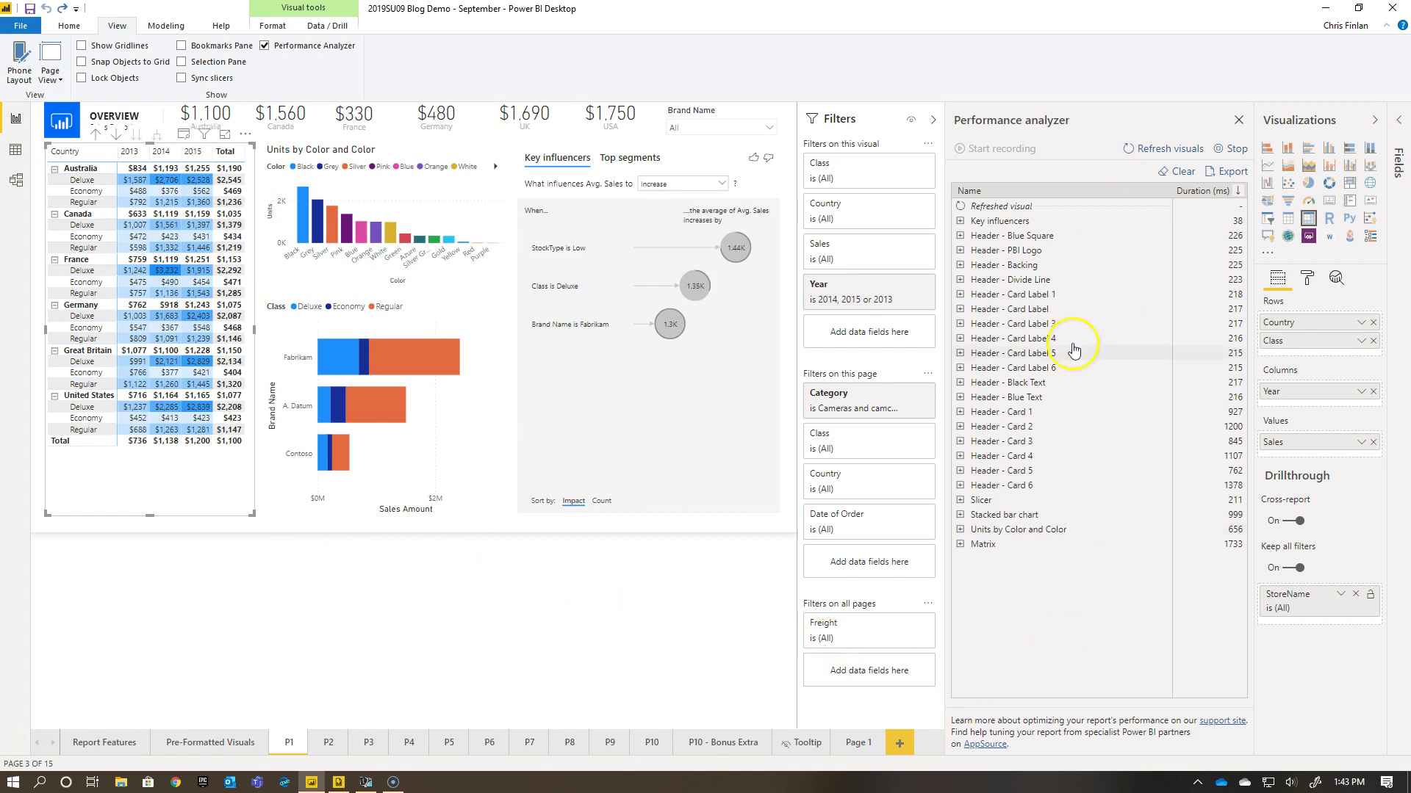
left_click(960, 544)
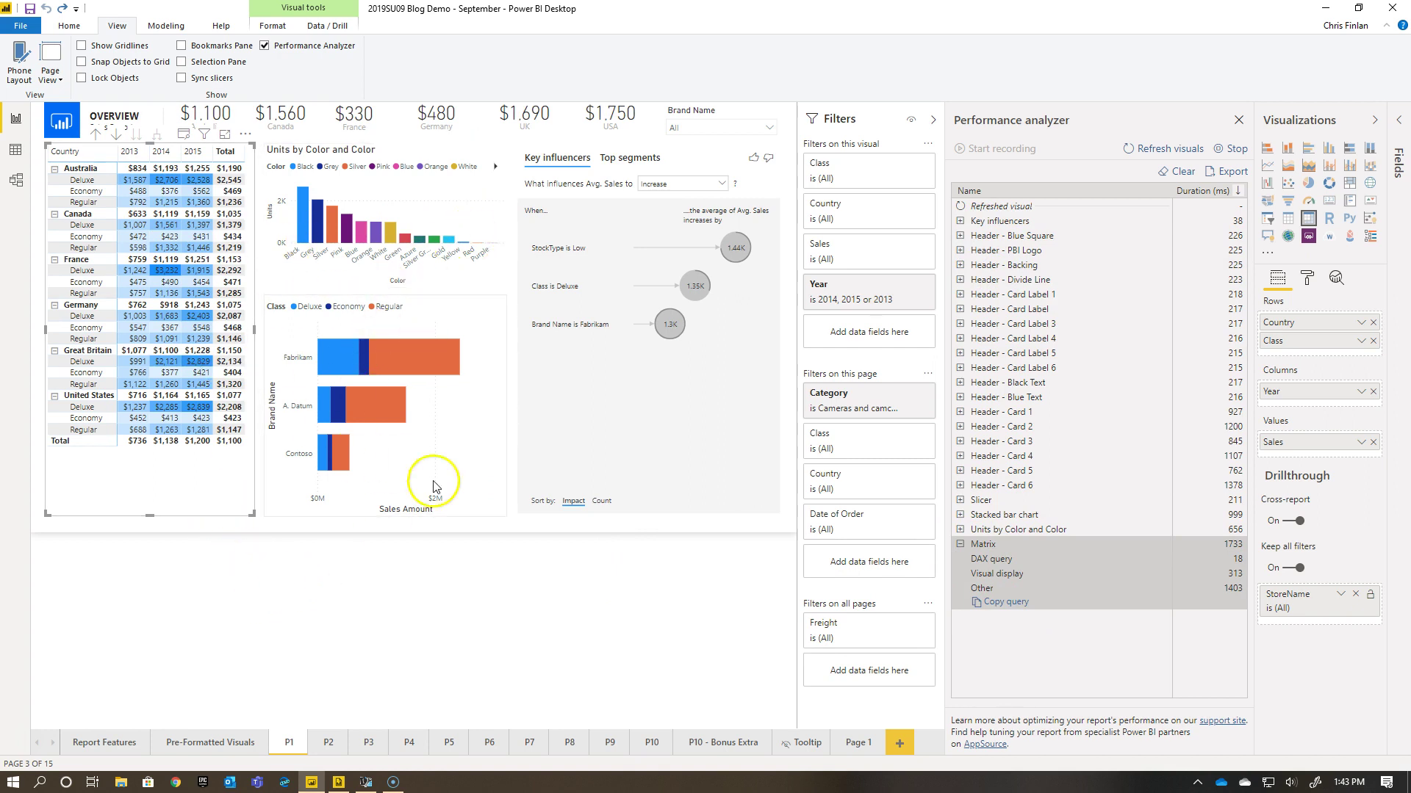
left_click(998, 602)
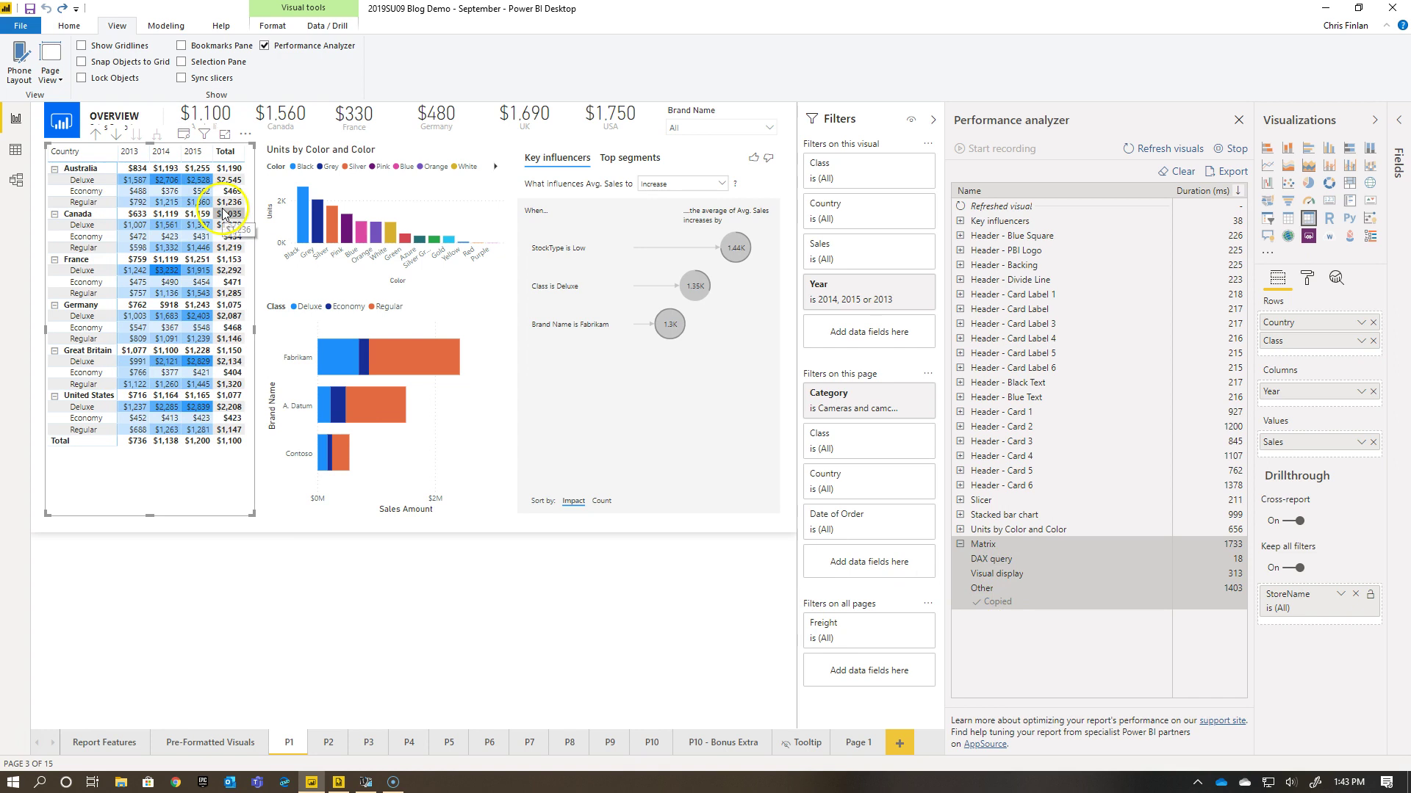
left_click(340, 783)
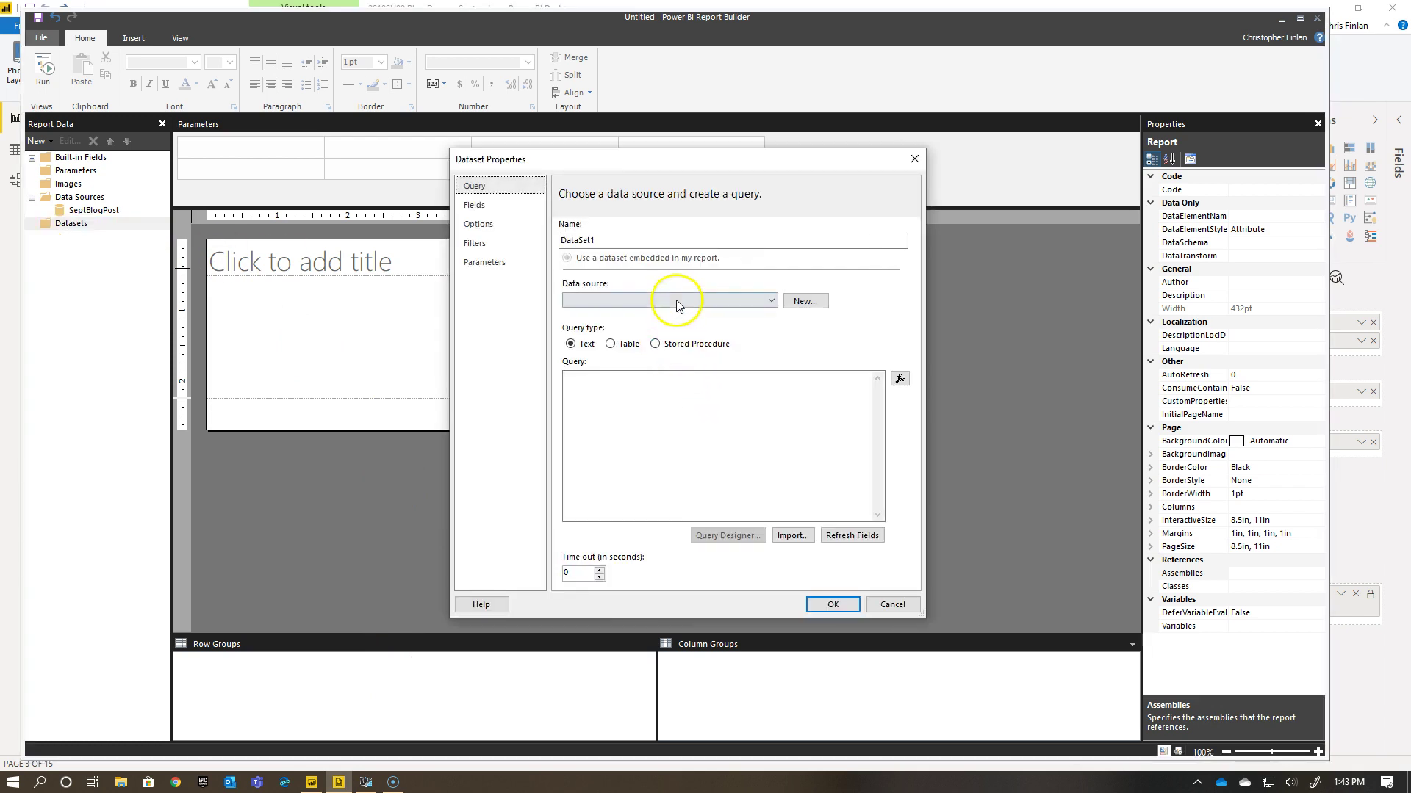
Set DataSet1's data source to SeptBlogPost, closing the expression editor without changes
left_click(674, 299)
left_click(664, 313)
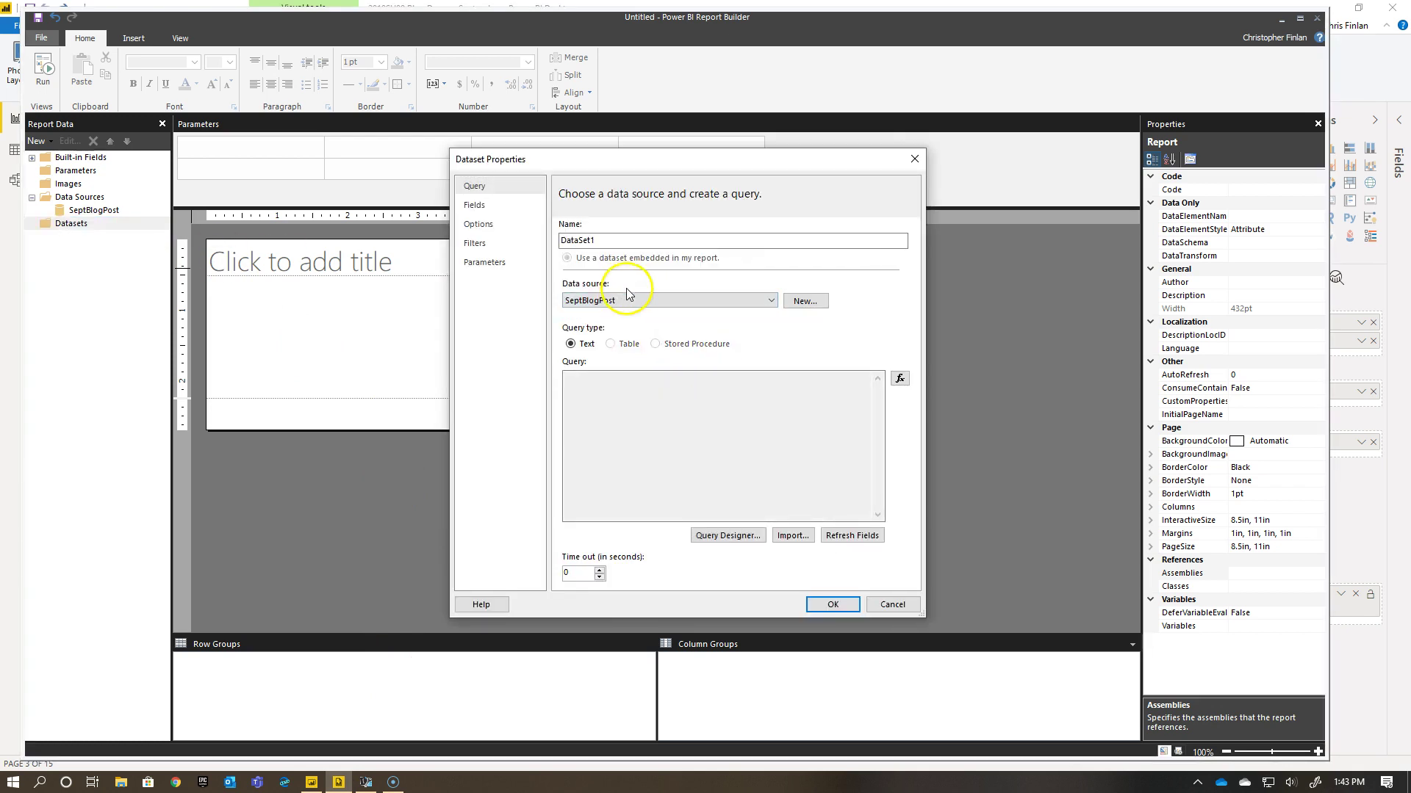
left_click(736, 443)
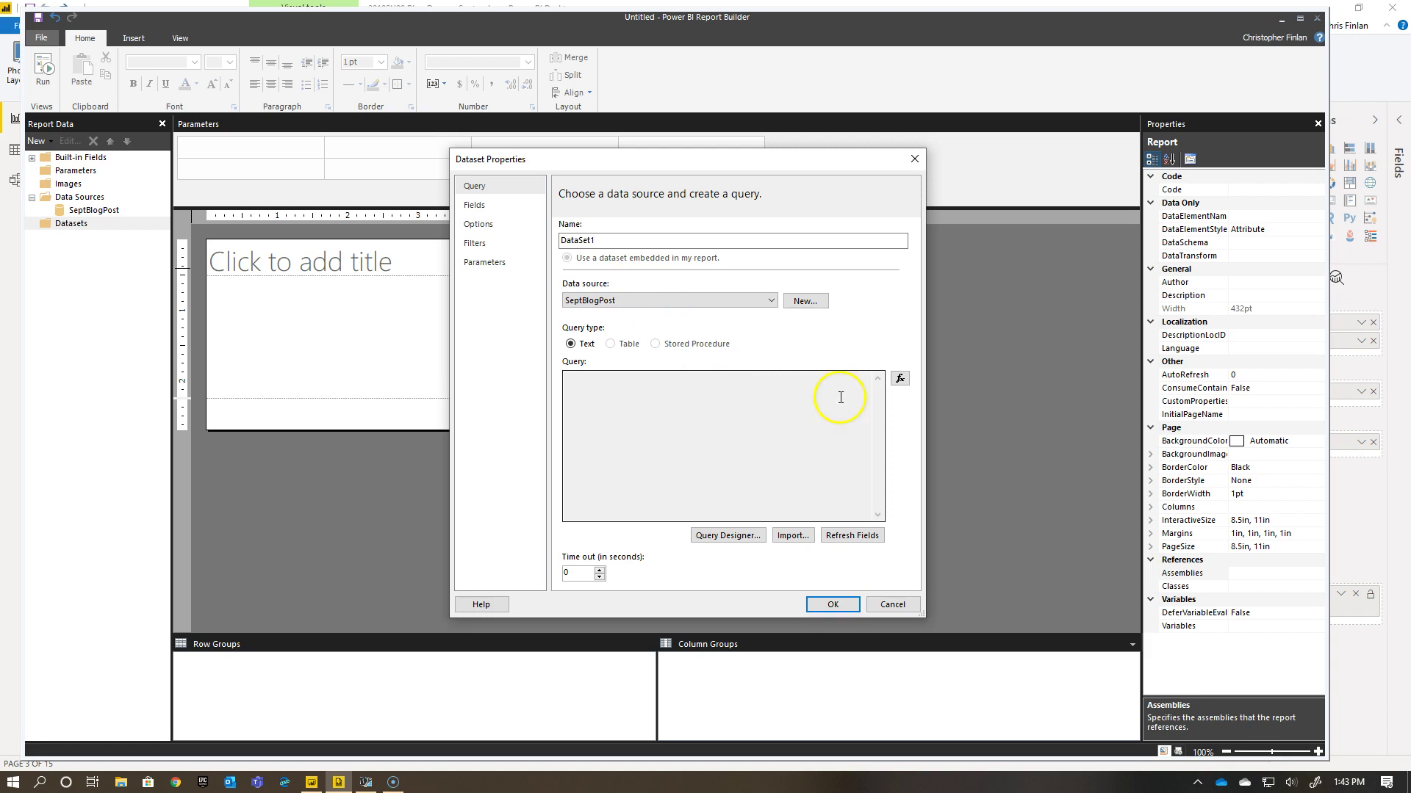
left_click(900, 379)
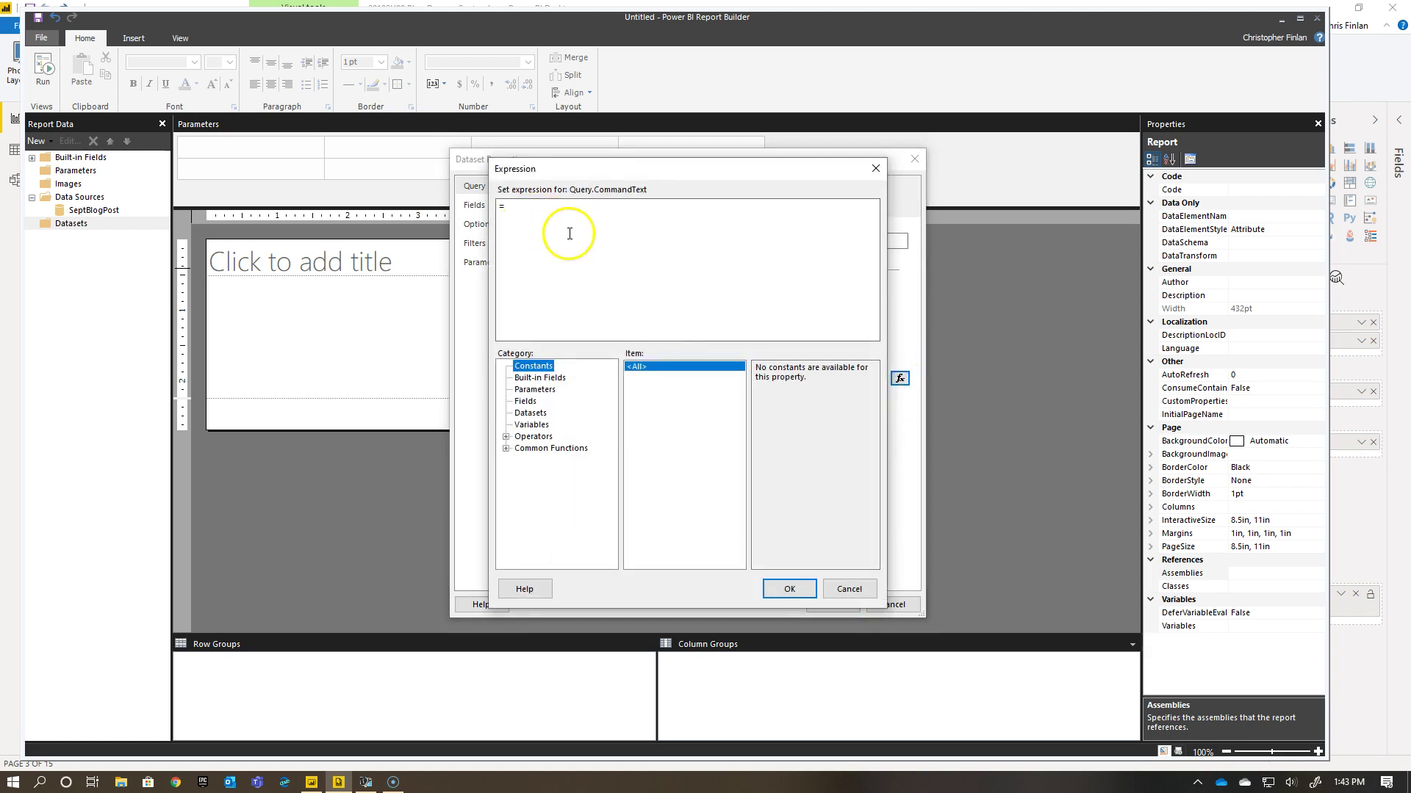
left_click(743, 274)
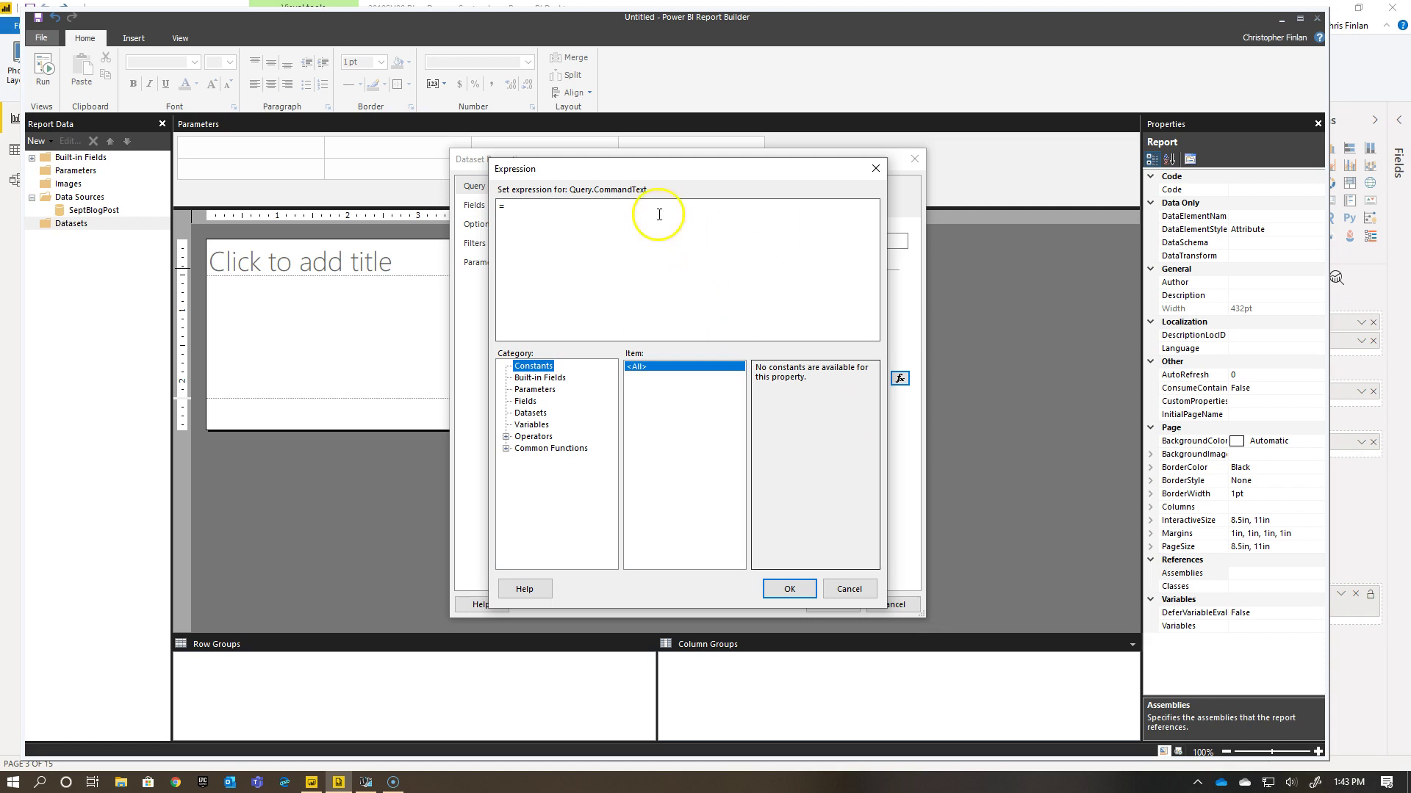
left_click(546, 210)
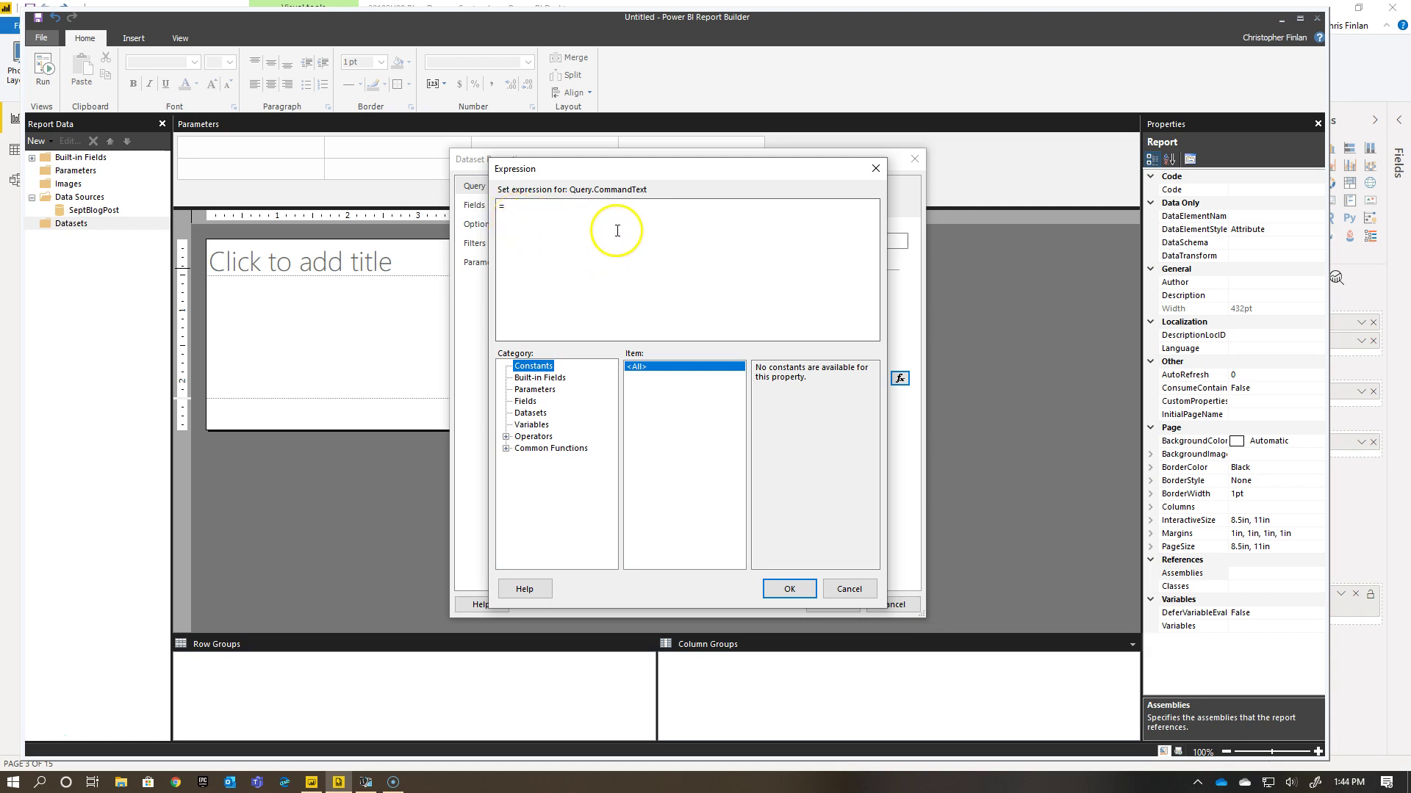
left_click(849, 590)
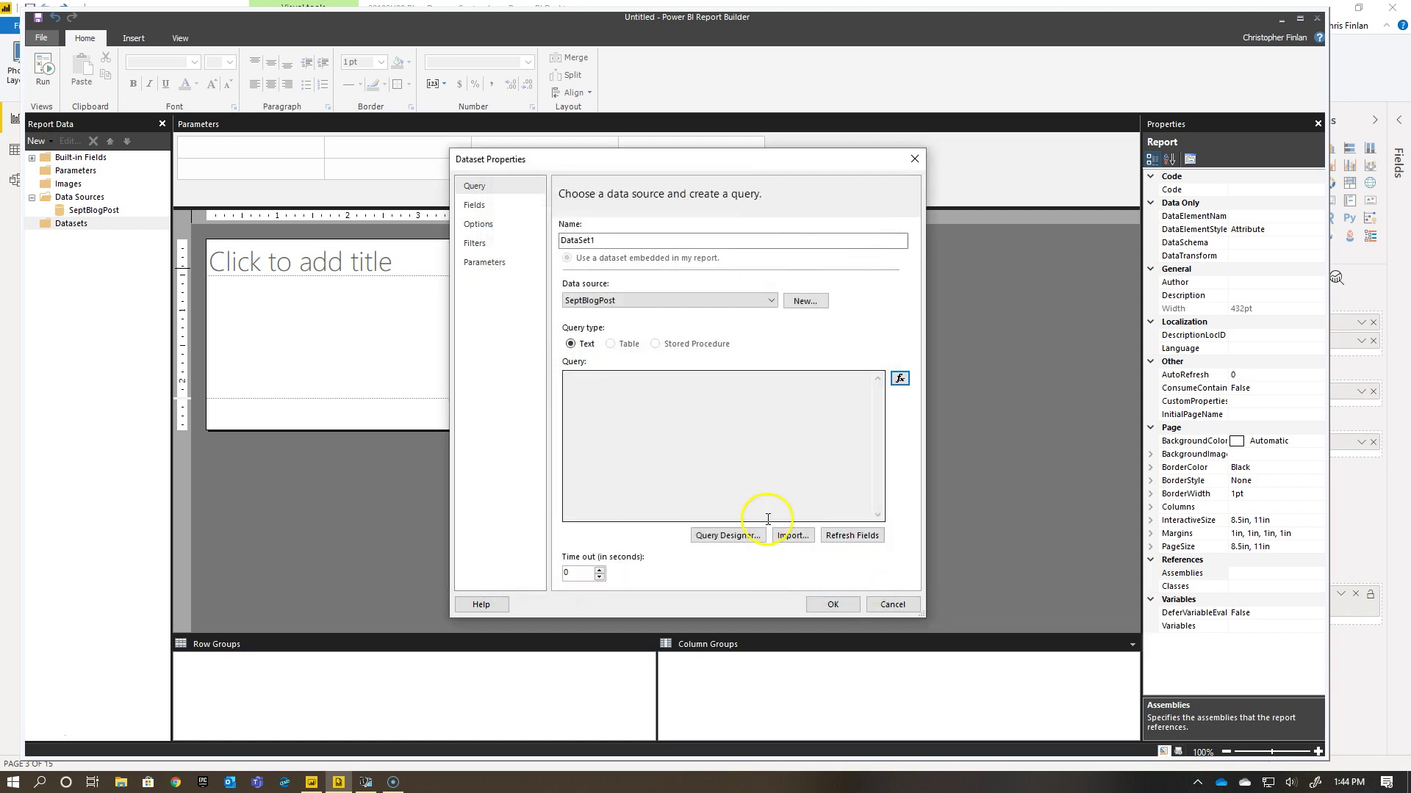
Paste the copied Matrix DAX query into the Query Designer's text editor
left_click(744, 535)
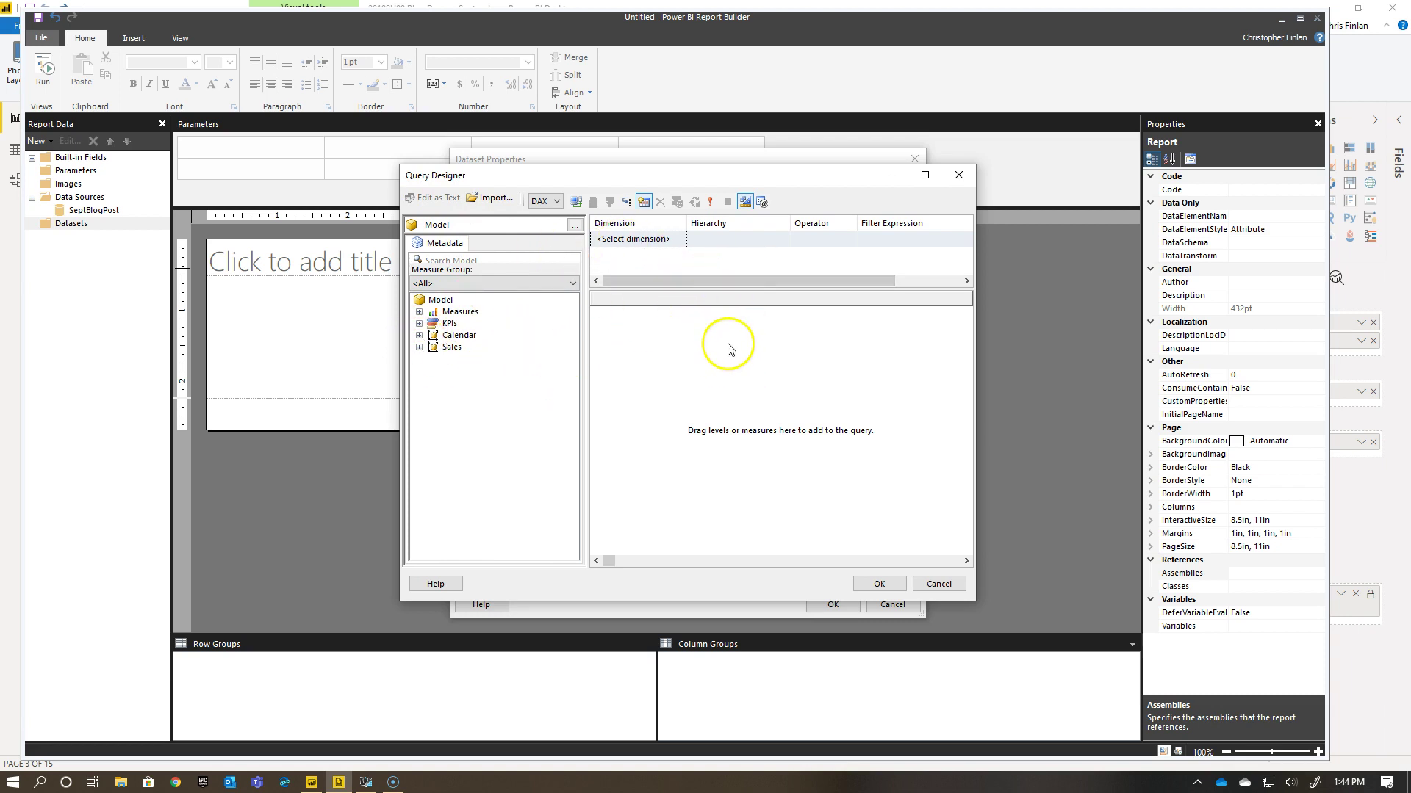
left_click(745, 203)
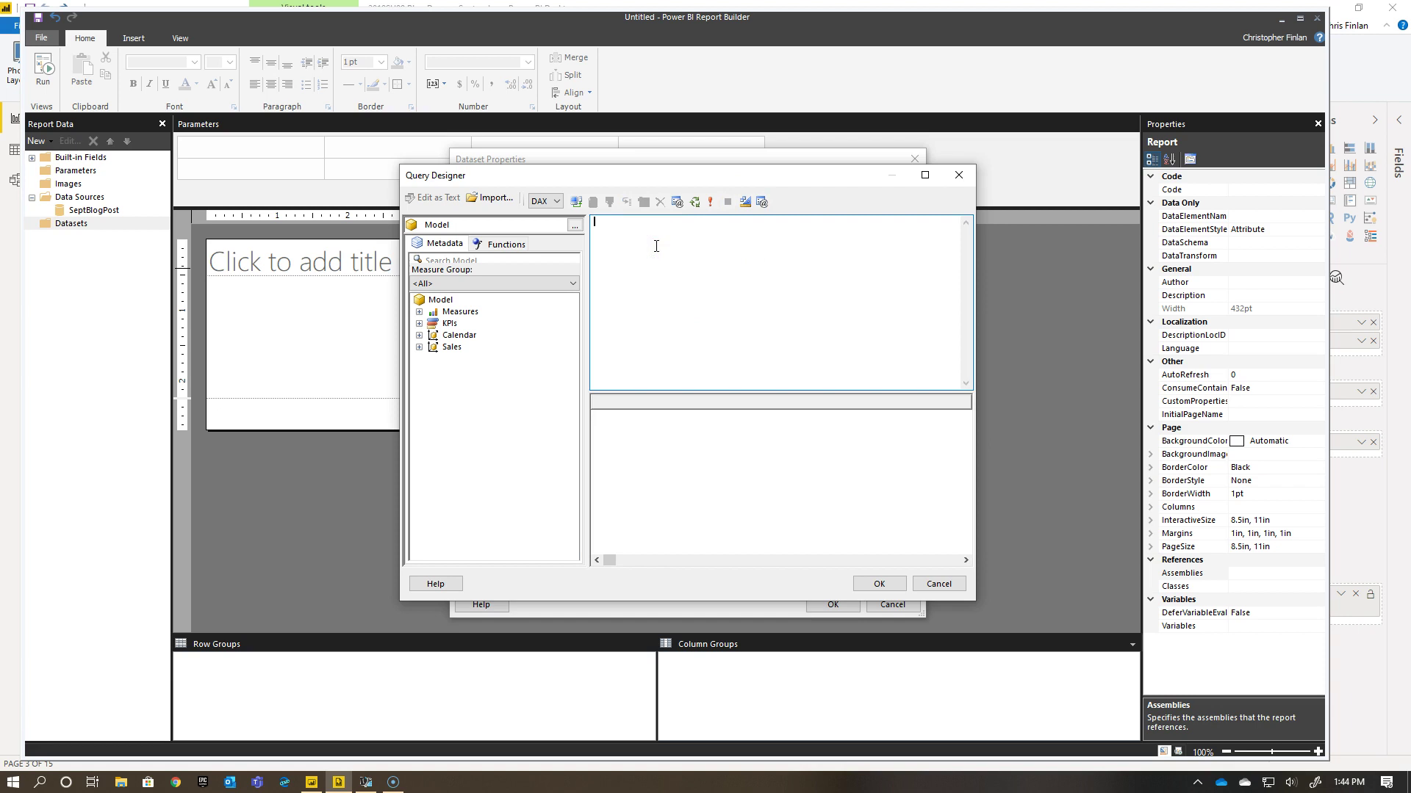
key("ctrl+v")
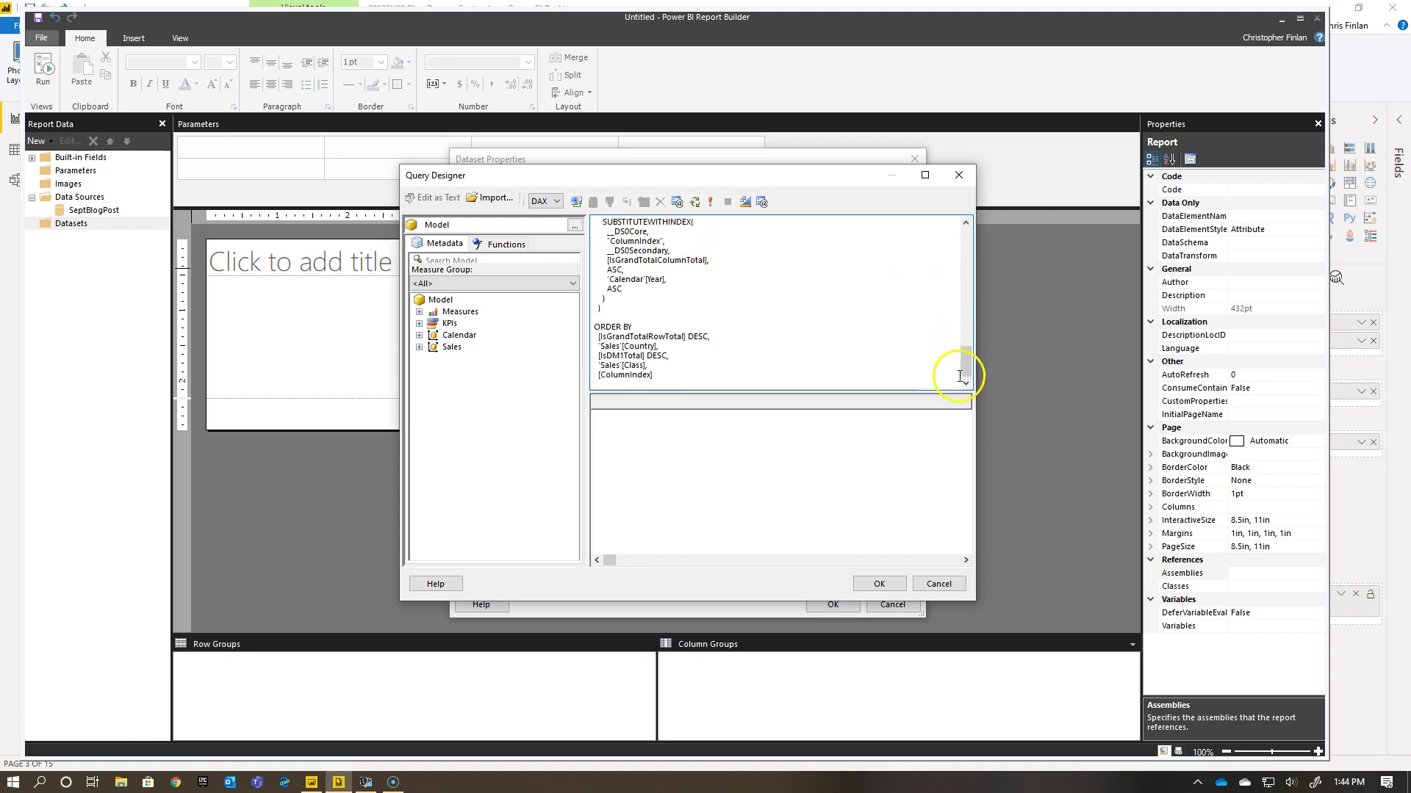
left_click_drag(967, 365, 977, 240)
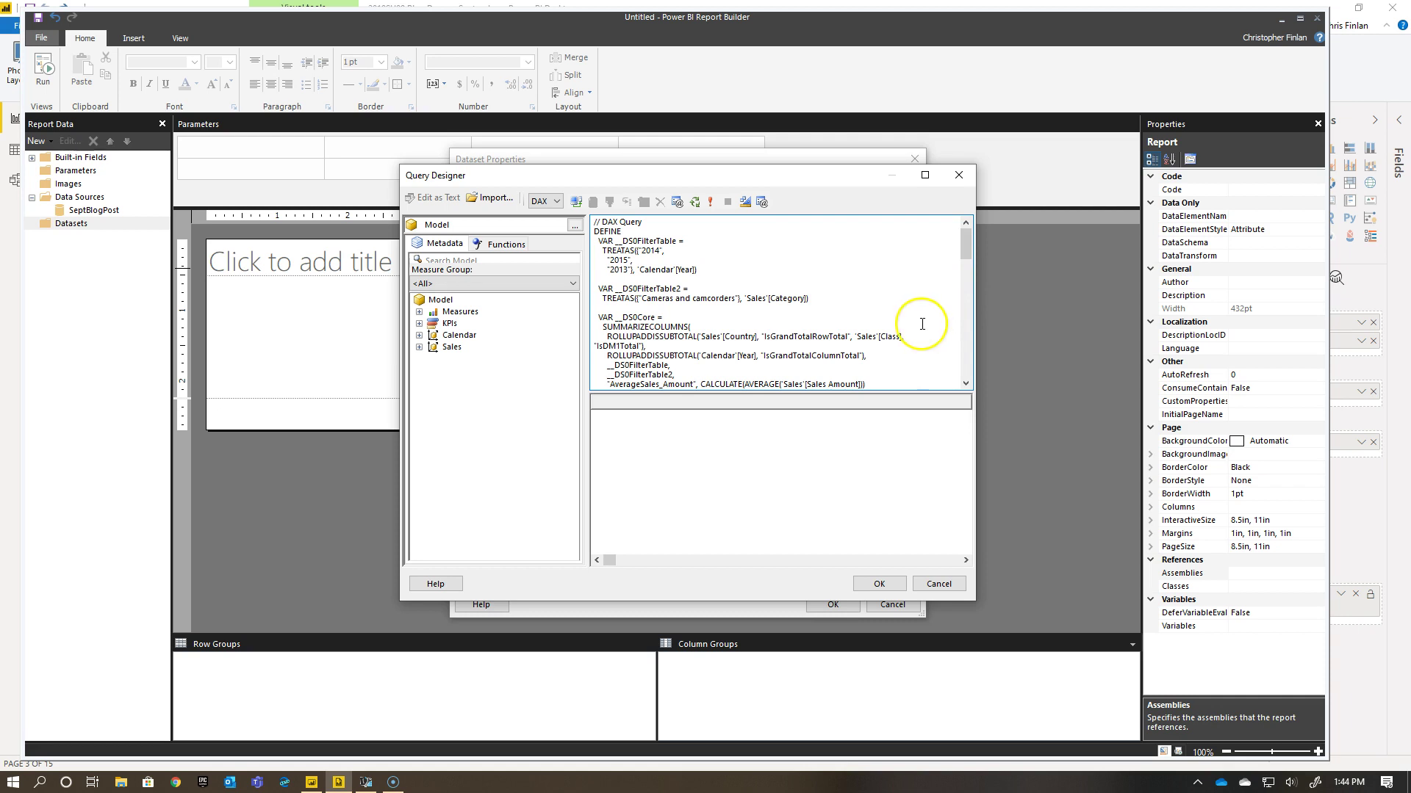
Run the query and review the MinAverageSales and MaxAverageSales result row
left_click(709, 202)
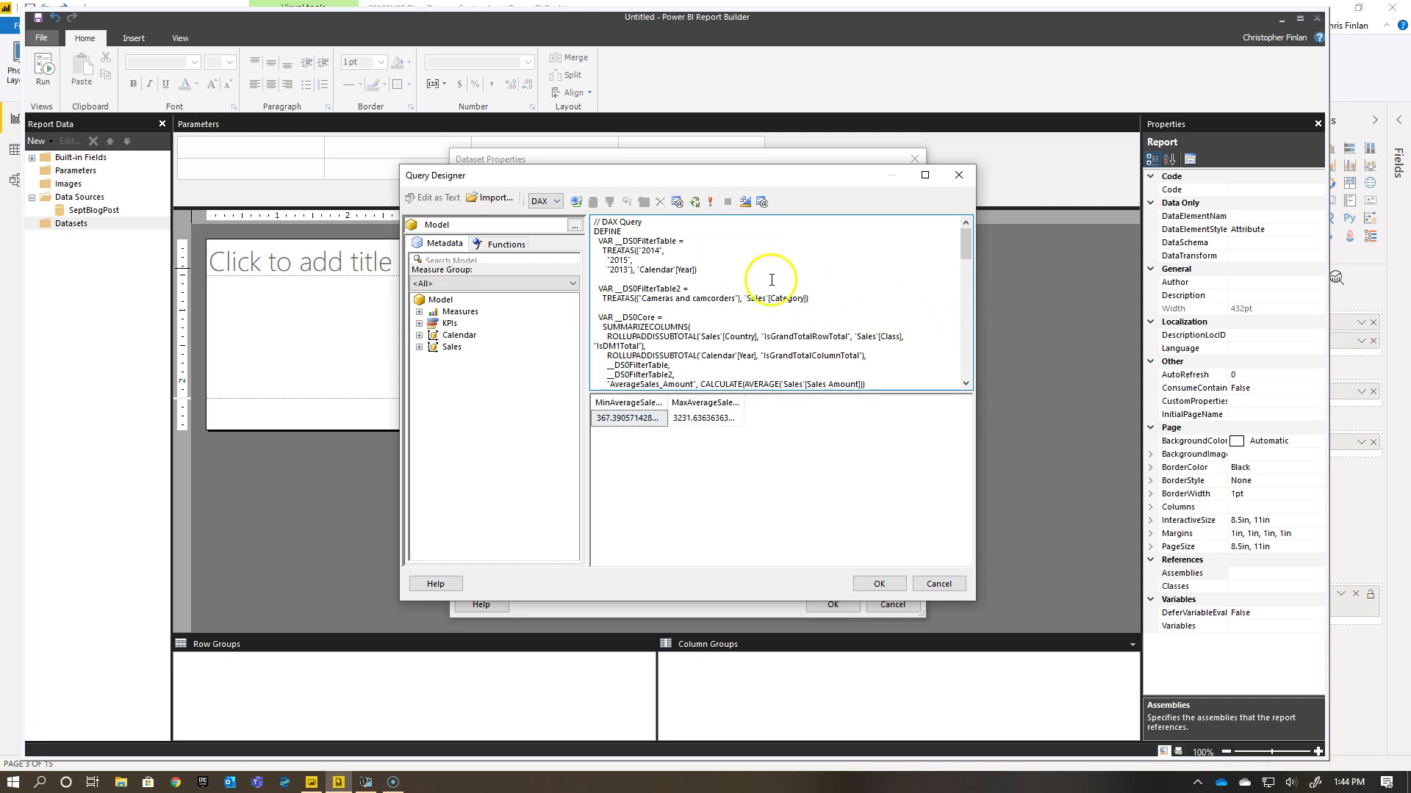
scroll(780, 277, "down", 1)
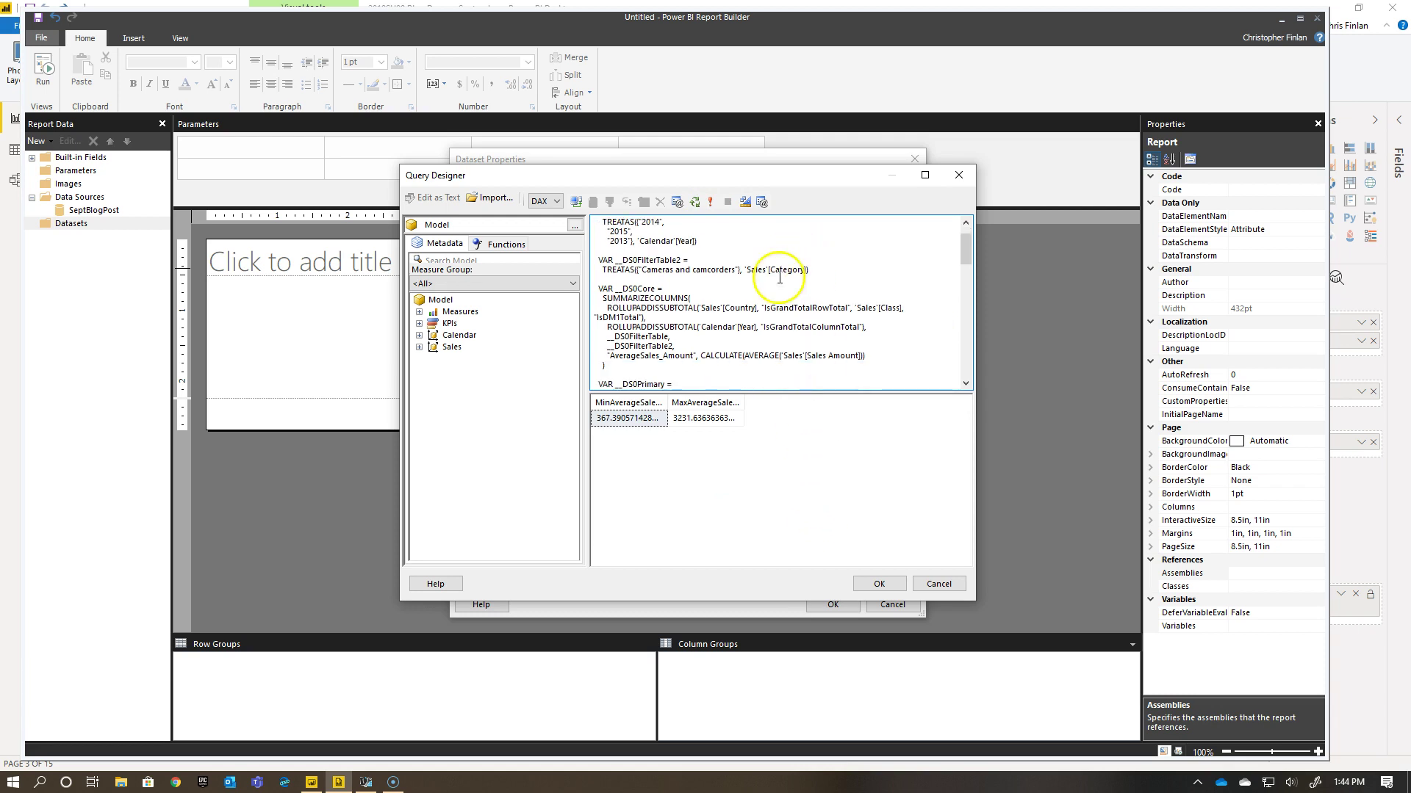
scroll(735, 338, "down", 3)
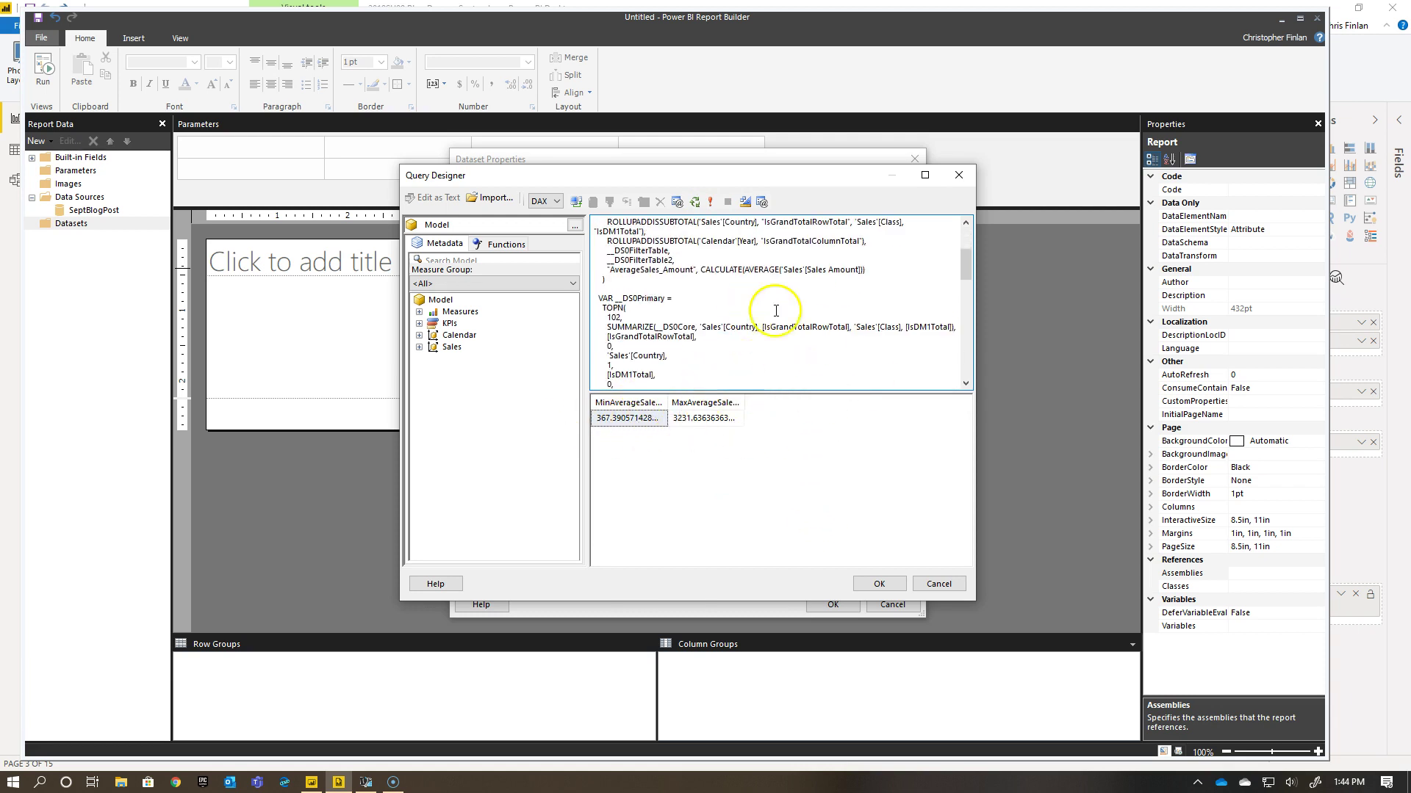
scroll(775, 310, "down", 10)
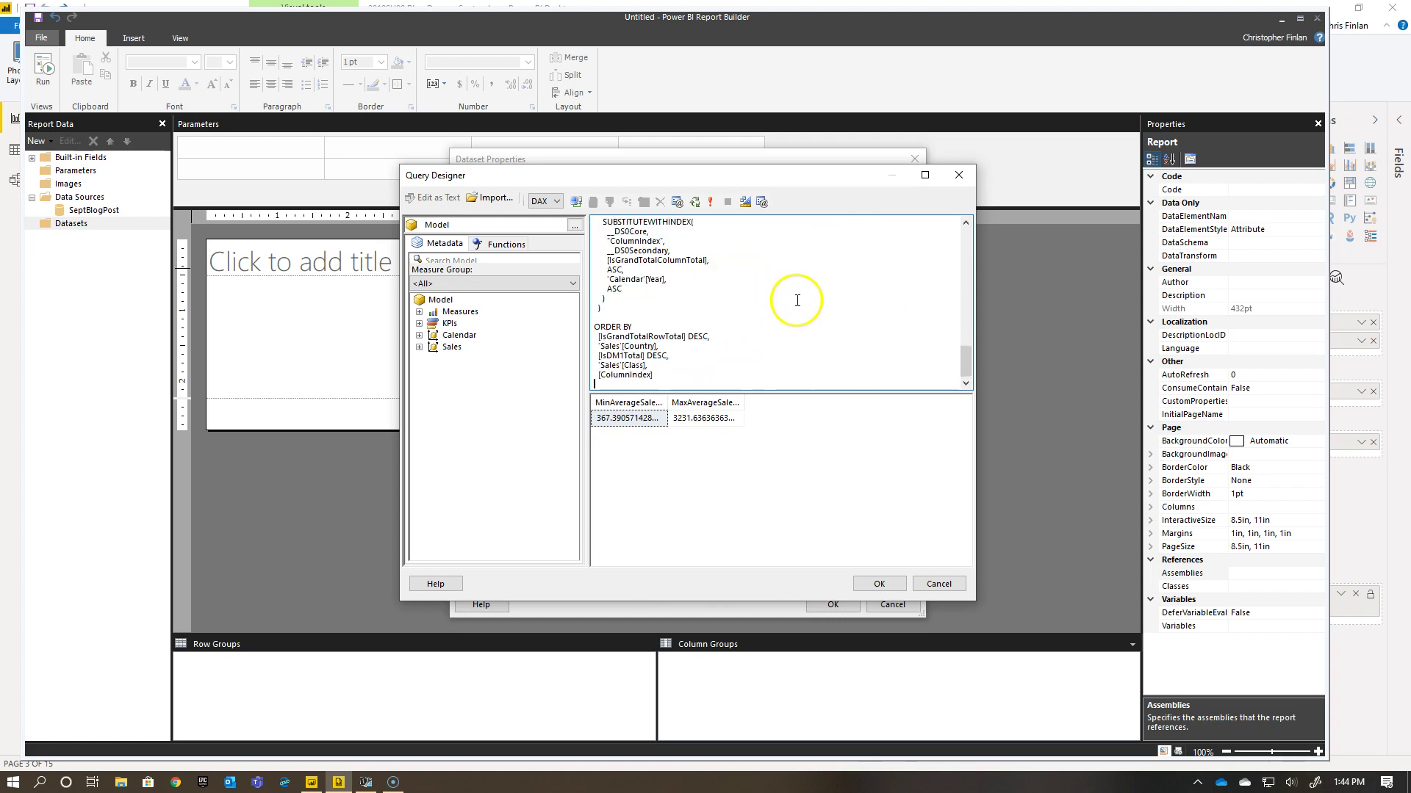
Paste the Matrix DAX query into DAX Studio, run it, and check the Output log
left_click(366, 782)
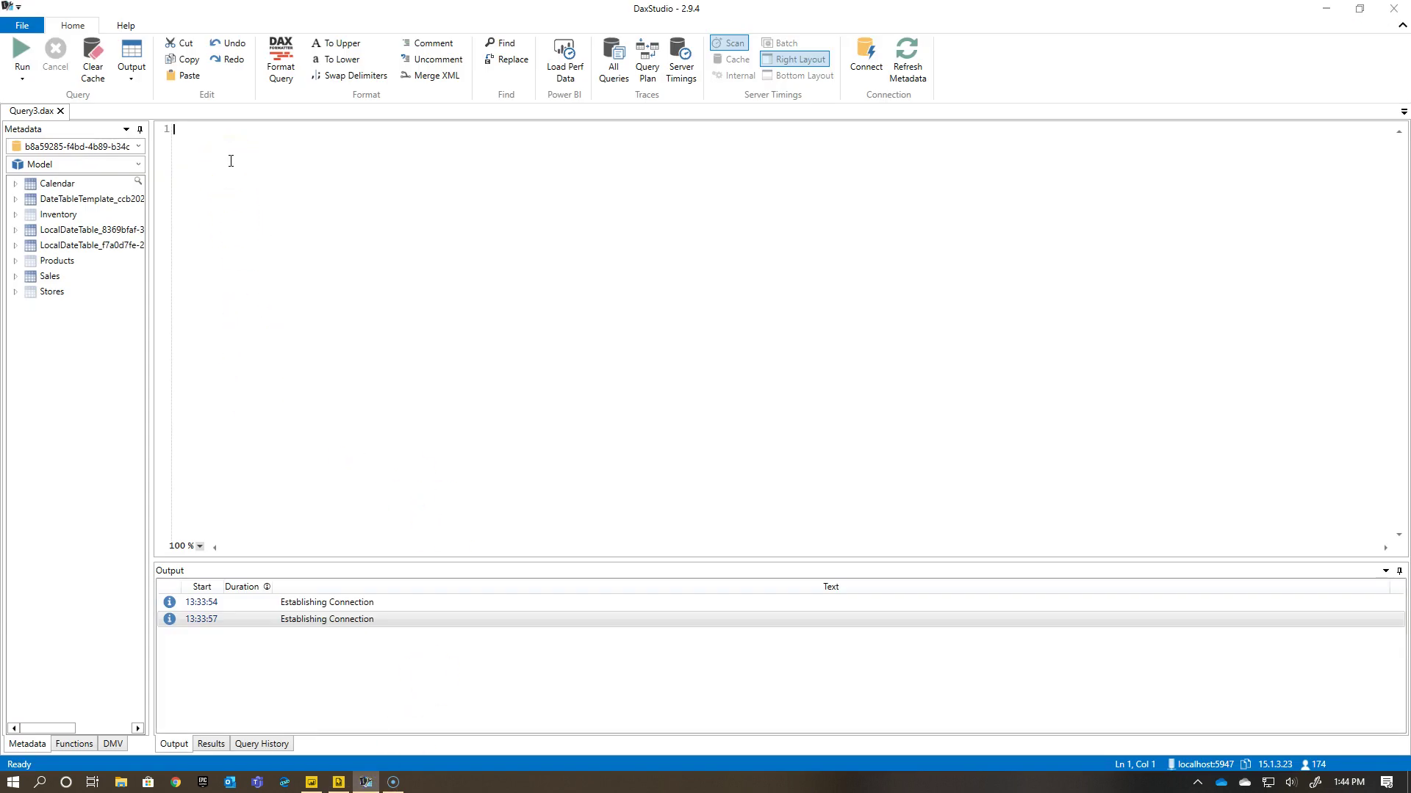
key("ctrl+v")
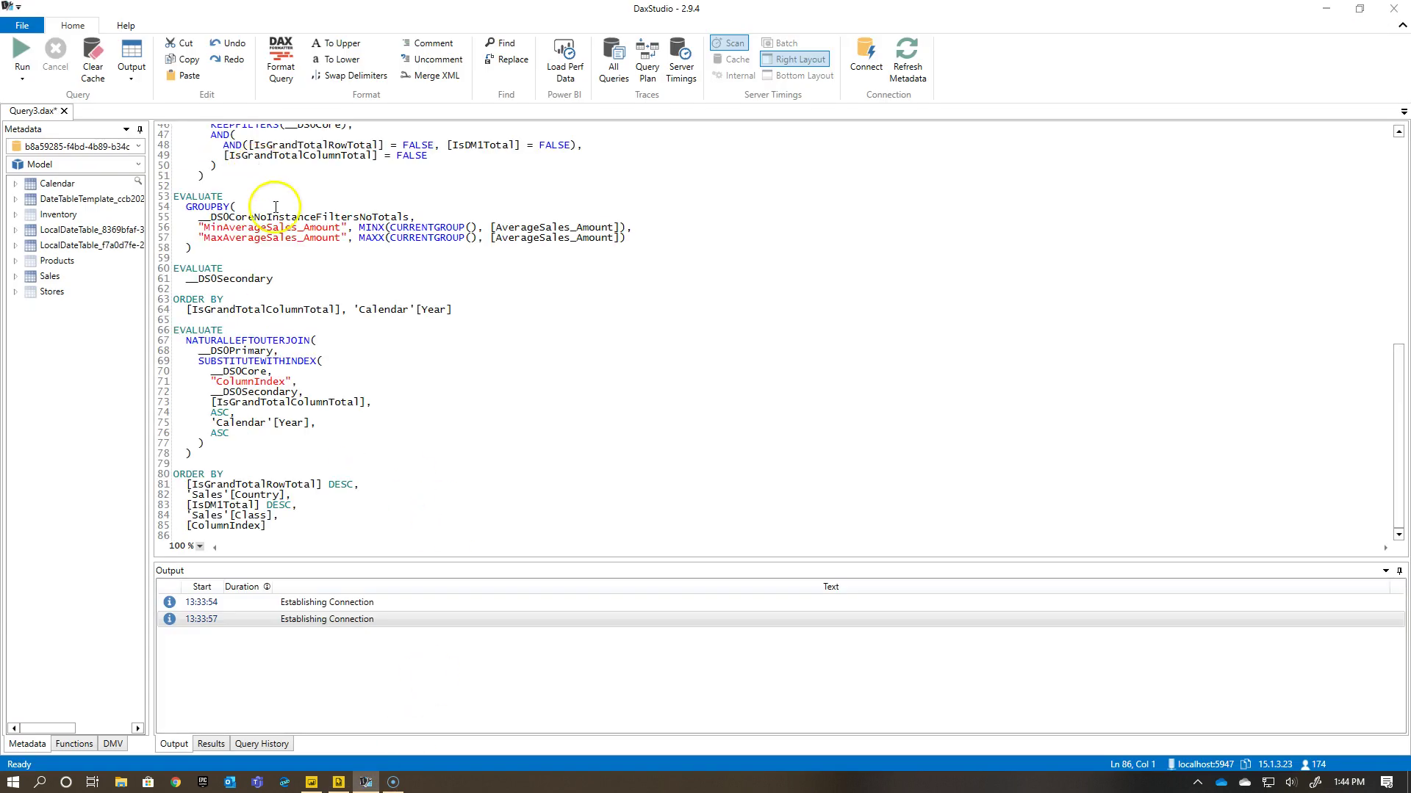
left_click(23, 50)
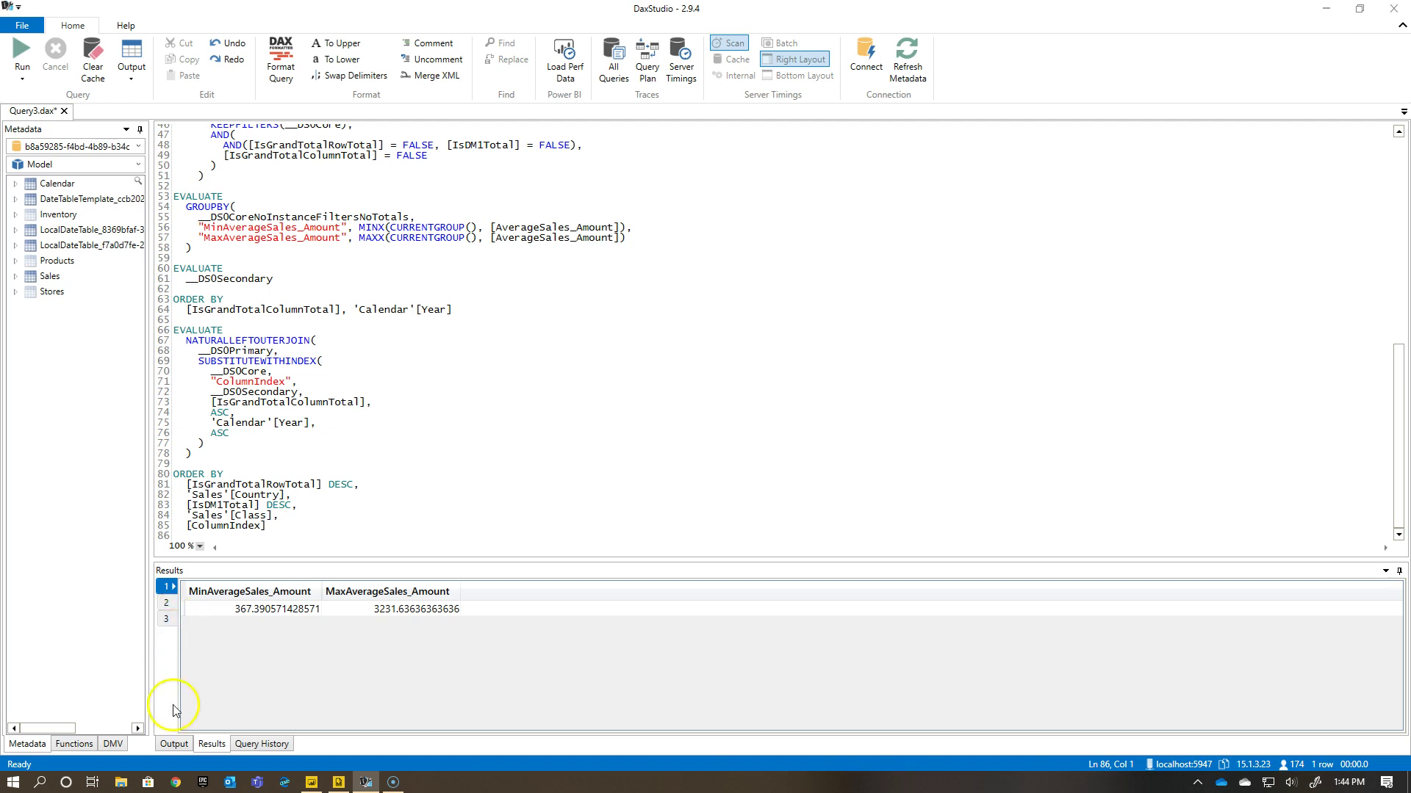
left_click(174, 744)
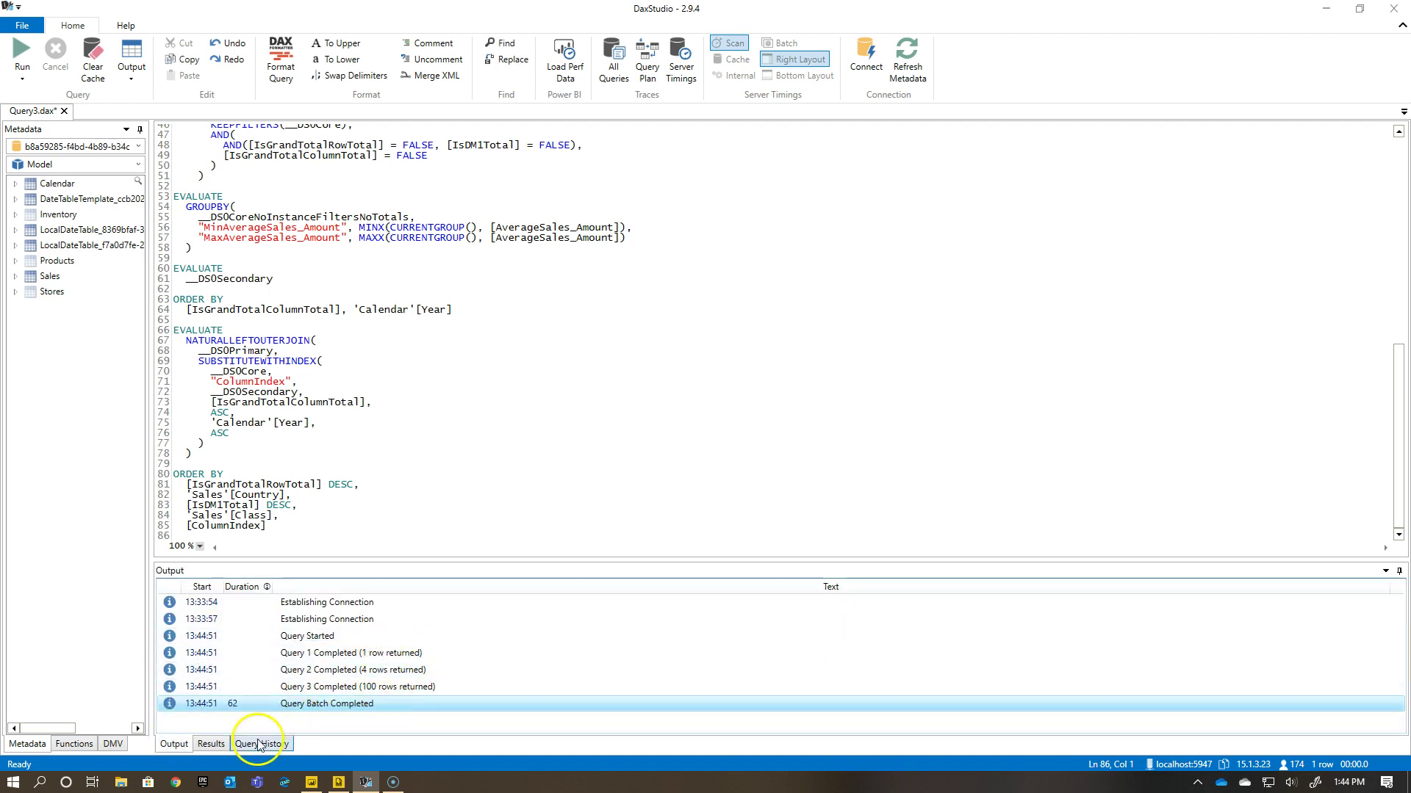
left_click(211, 744)
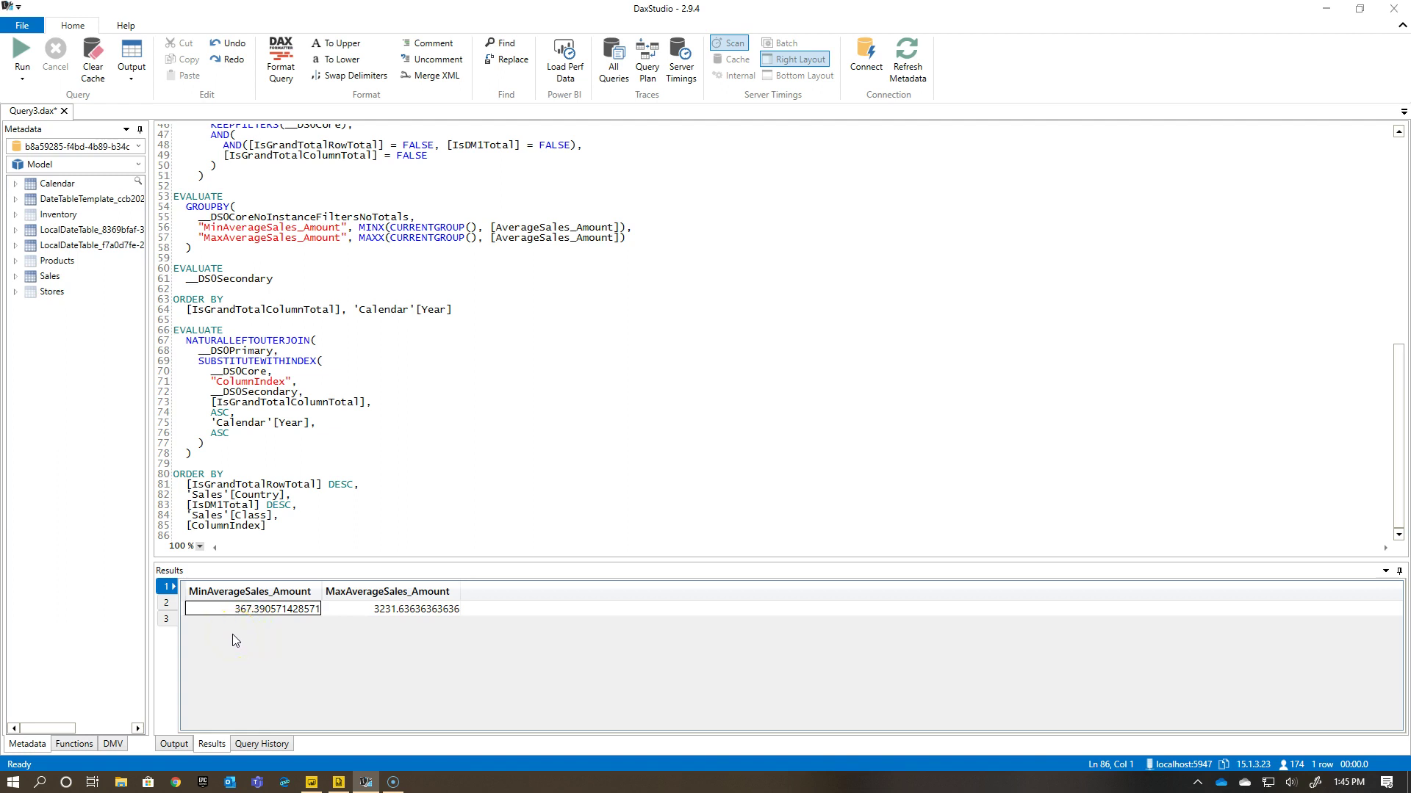
left_click(257, 644)
Compare with Report Builder, then view the second (years) and third 100-row result sets
left_click(338, 784)
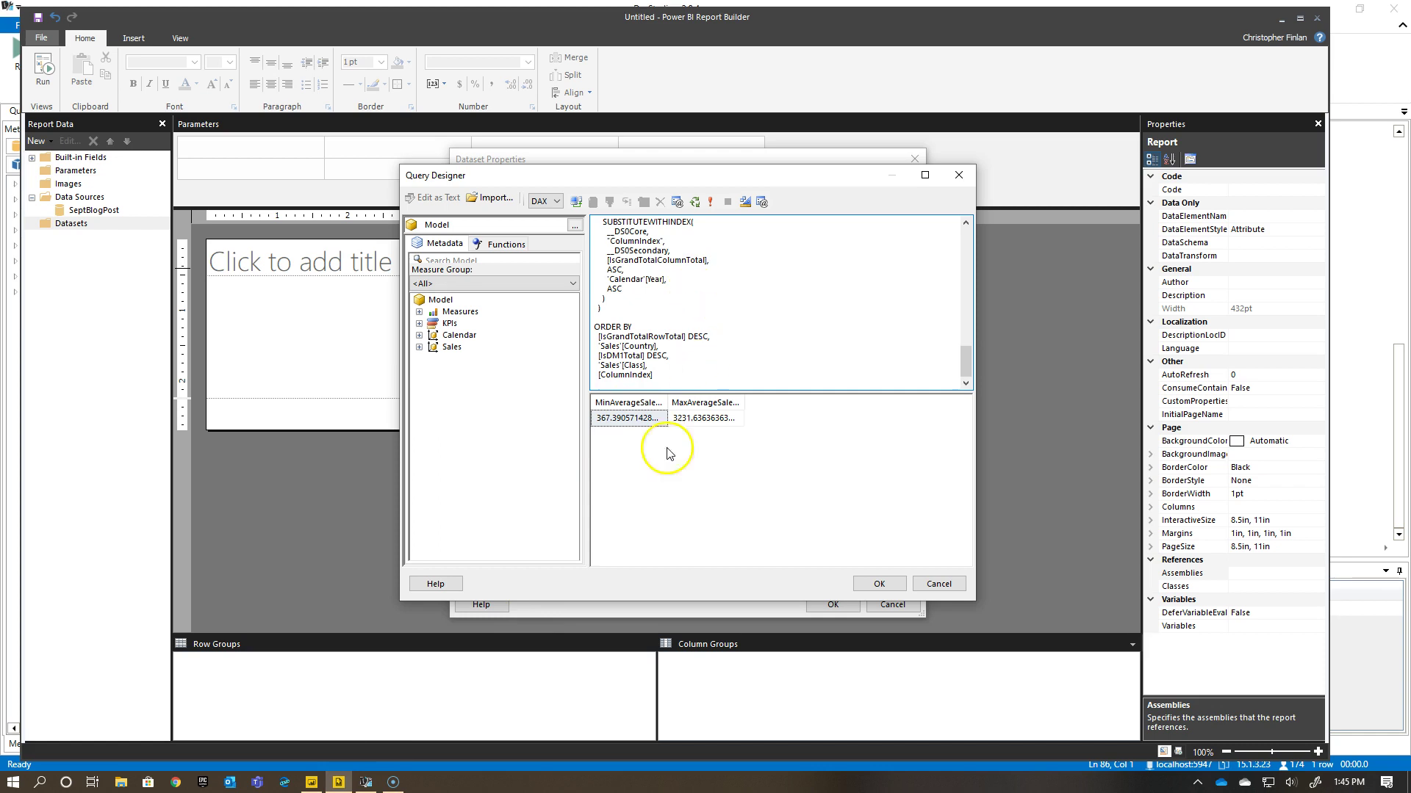
left_click(366, 782)
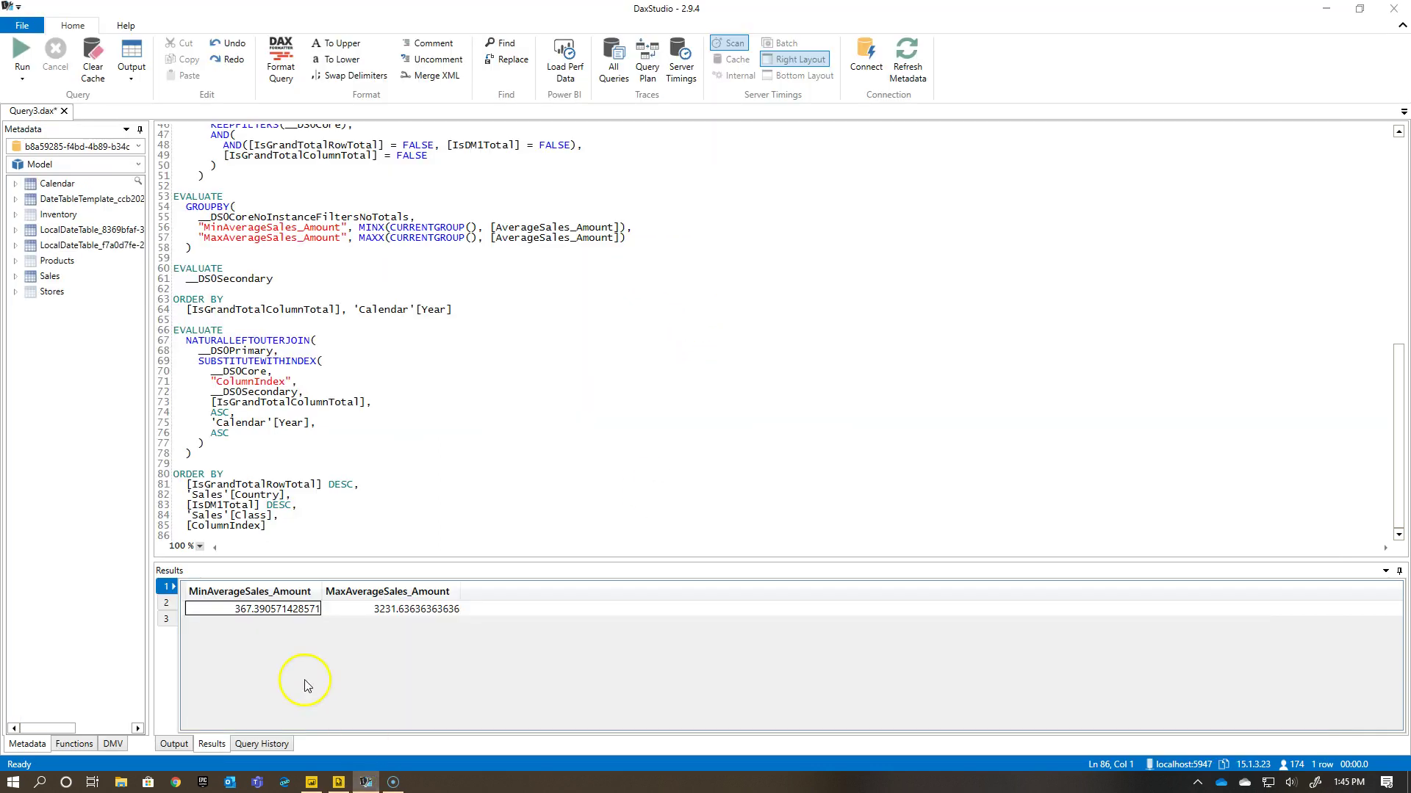
left_click(169, 605)
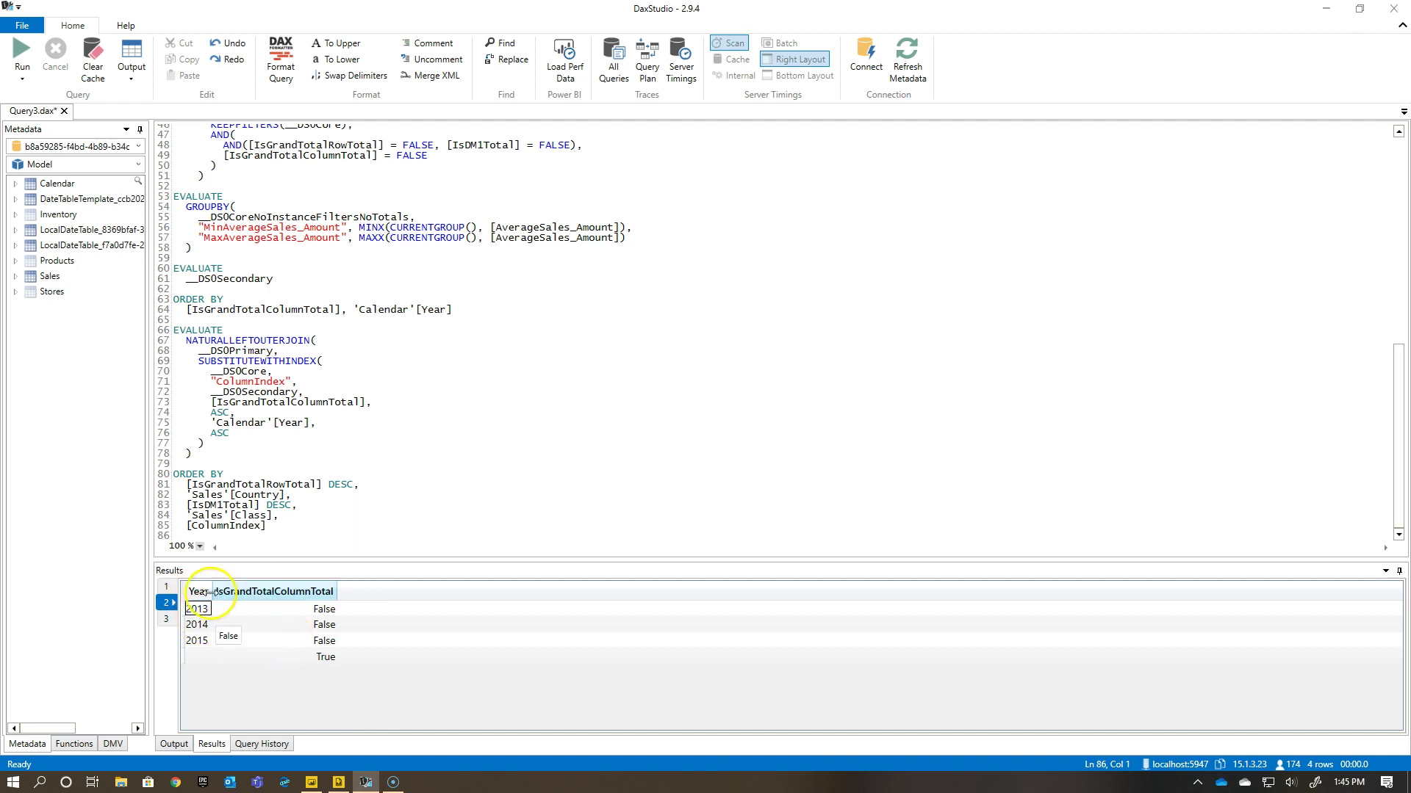
left_click(166, 619)
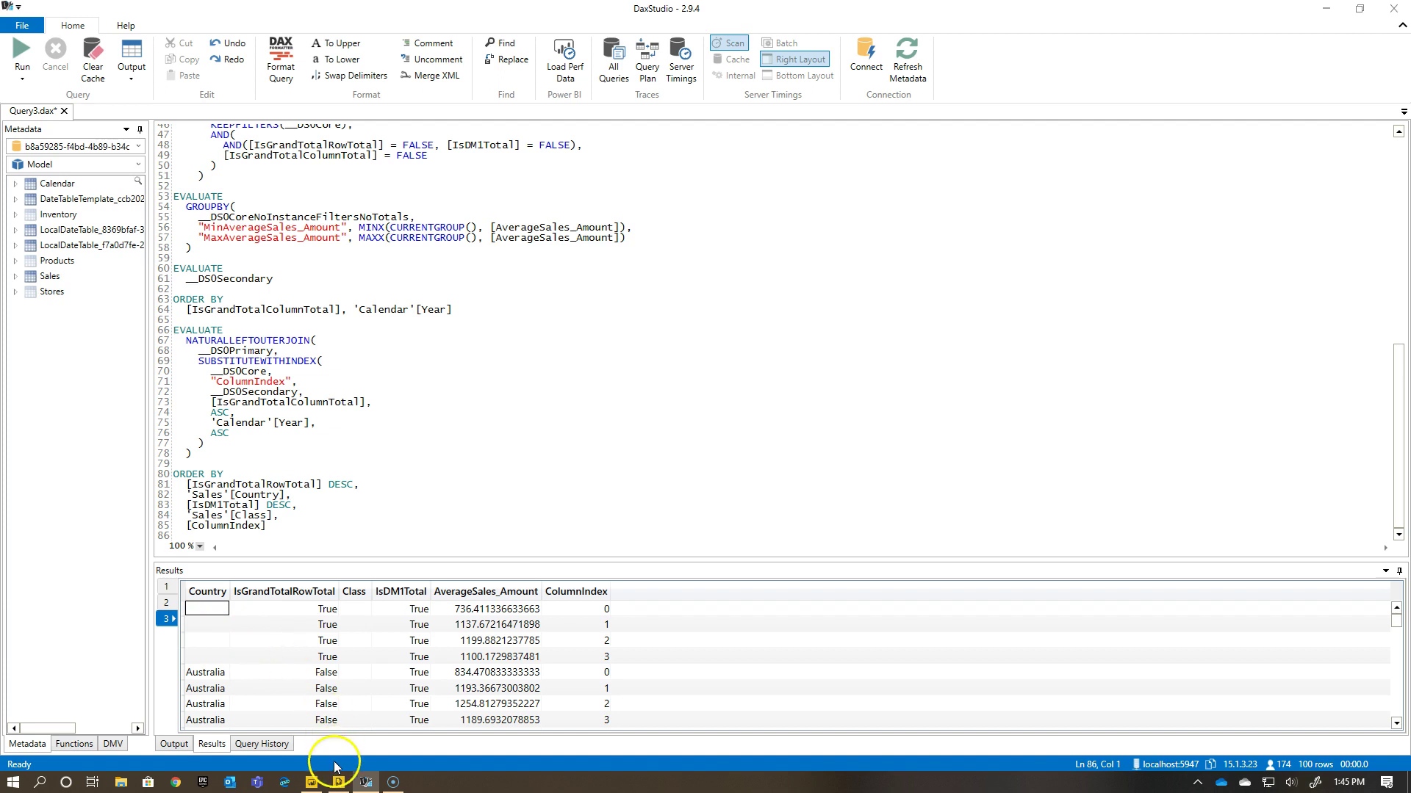
Copy the stacked bar chart's DAX query from Performance analyzer and return to DAX Studio
left_click(316, 783)
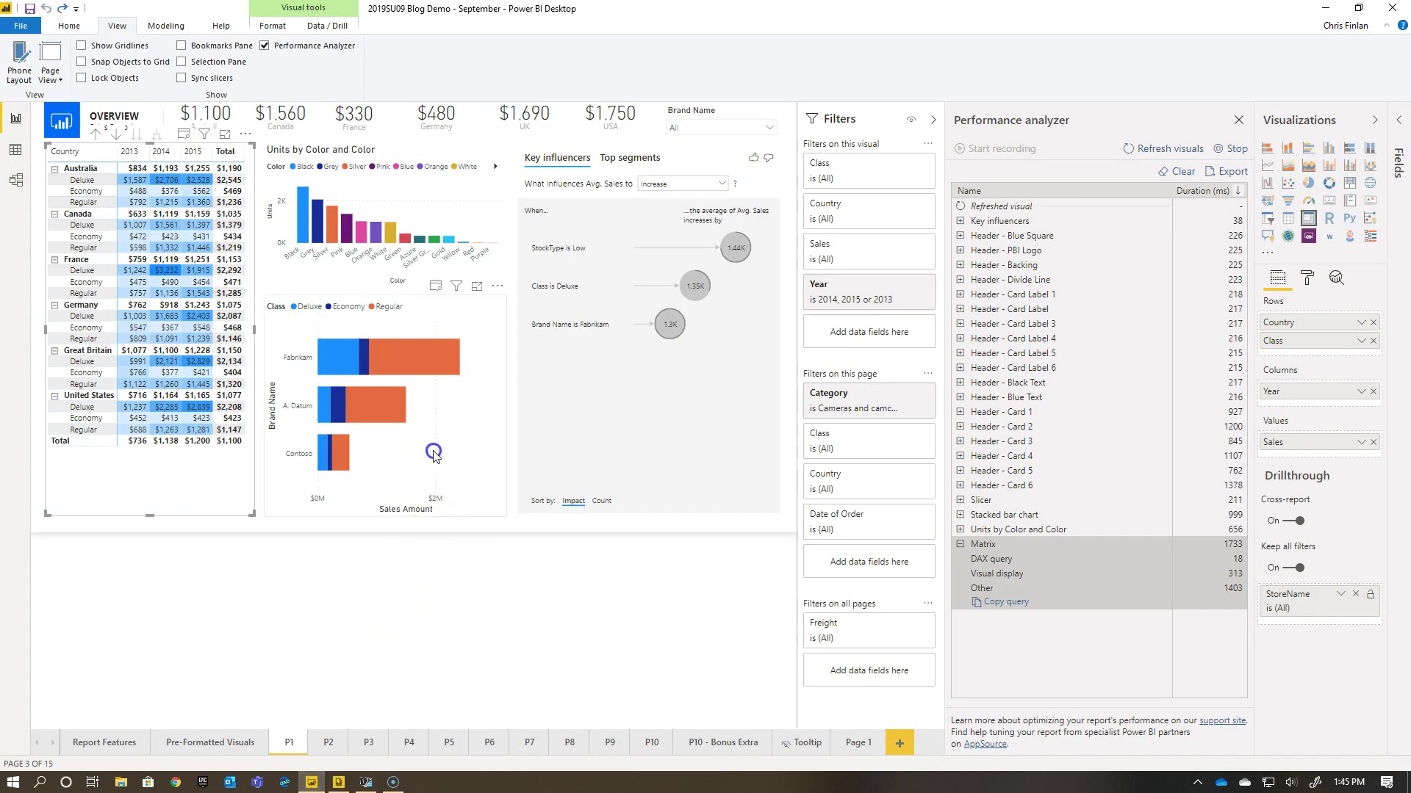
left_click(462, 431)
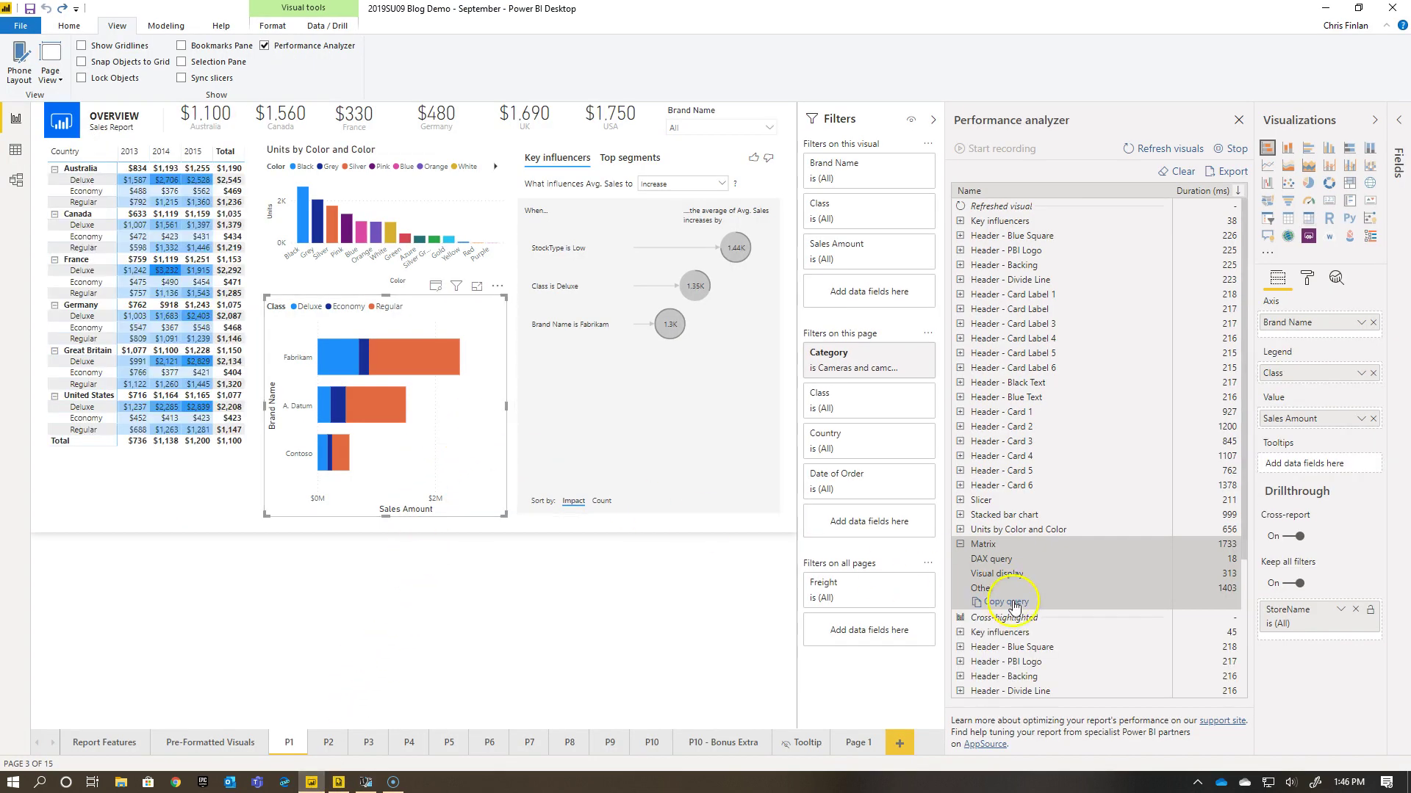
left_click(964, 517)
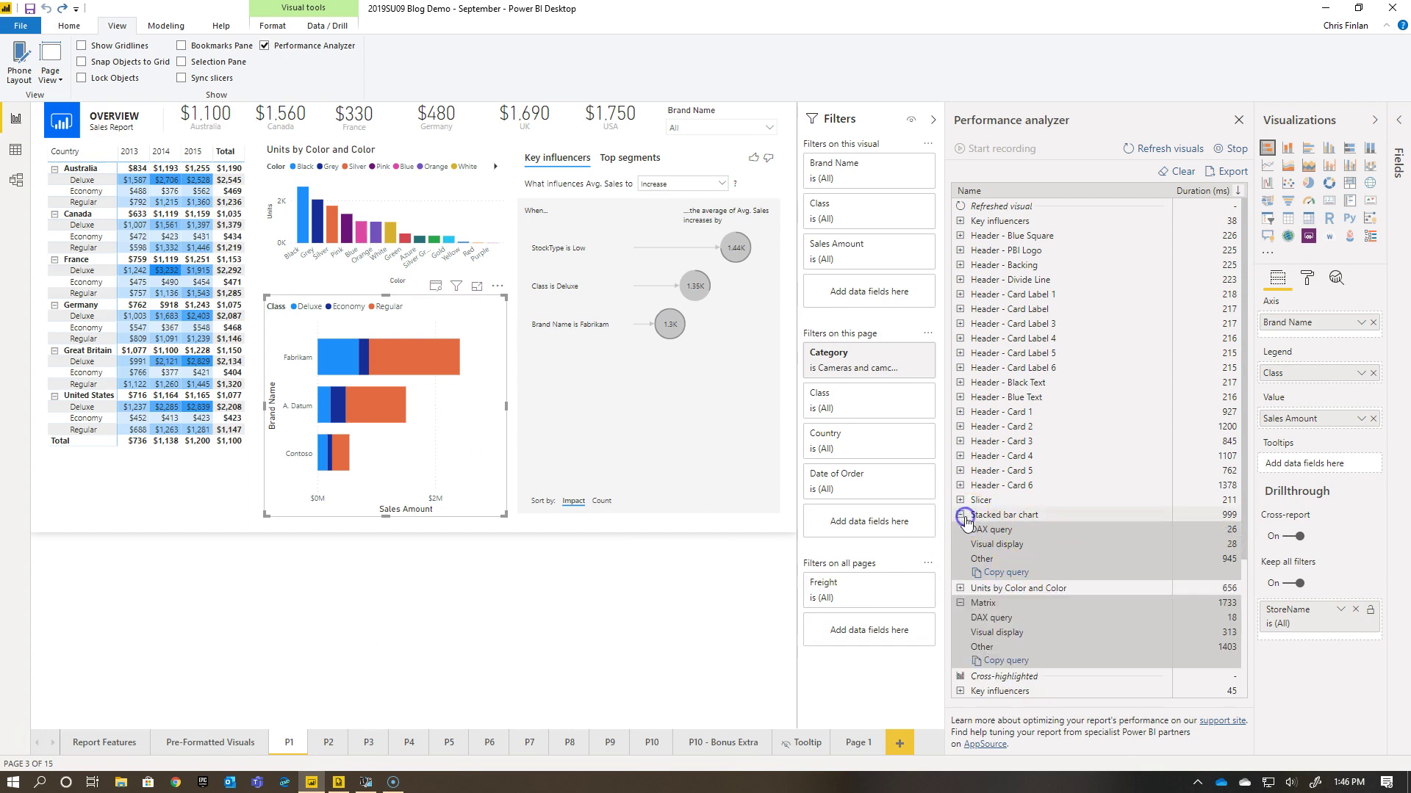
left_click(1004, 572)
left_click(365, 781)
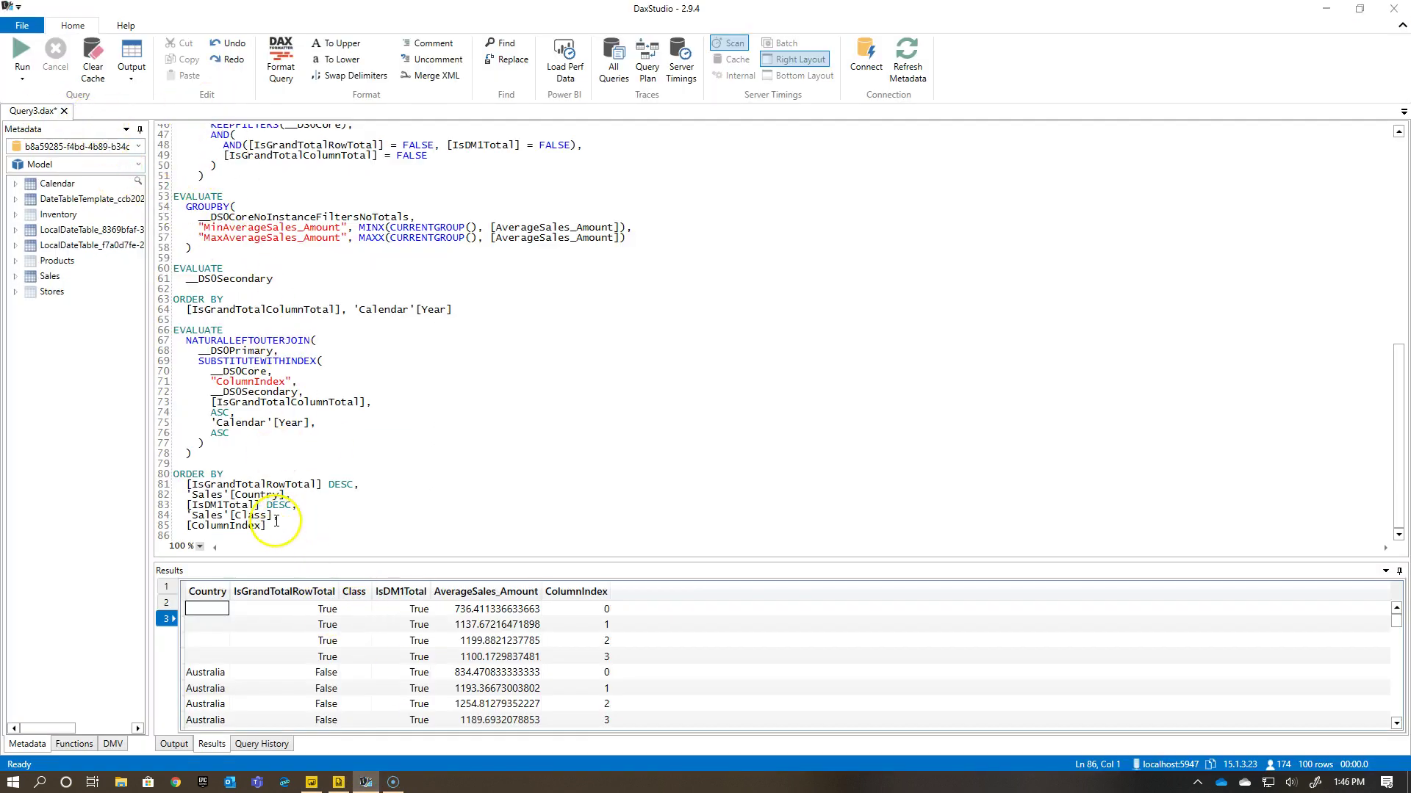
Replace the DAX Studio query with the bar chart query, run it, and view its brand and class results
left_click_drag(267, 541, 174, 121)
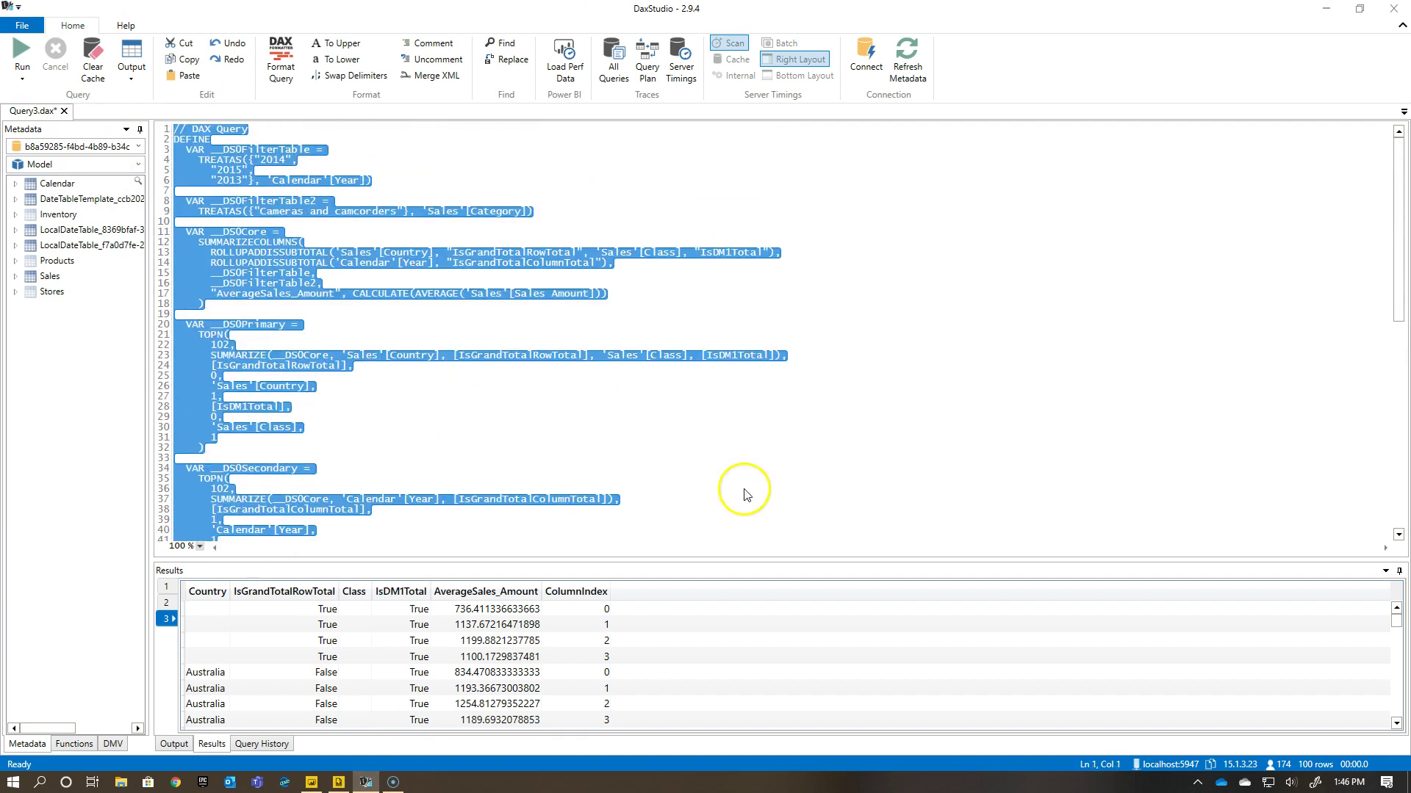
key("Delete")
key("ctrl+v")
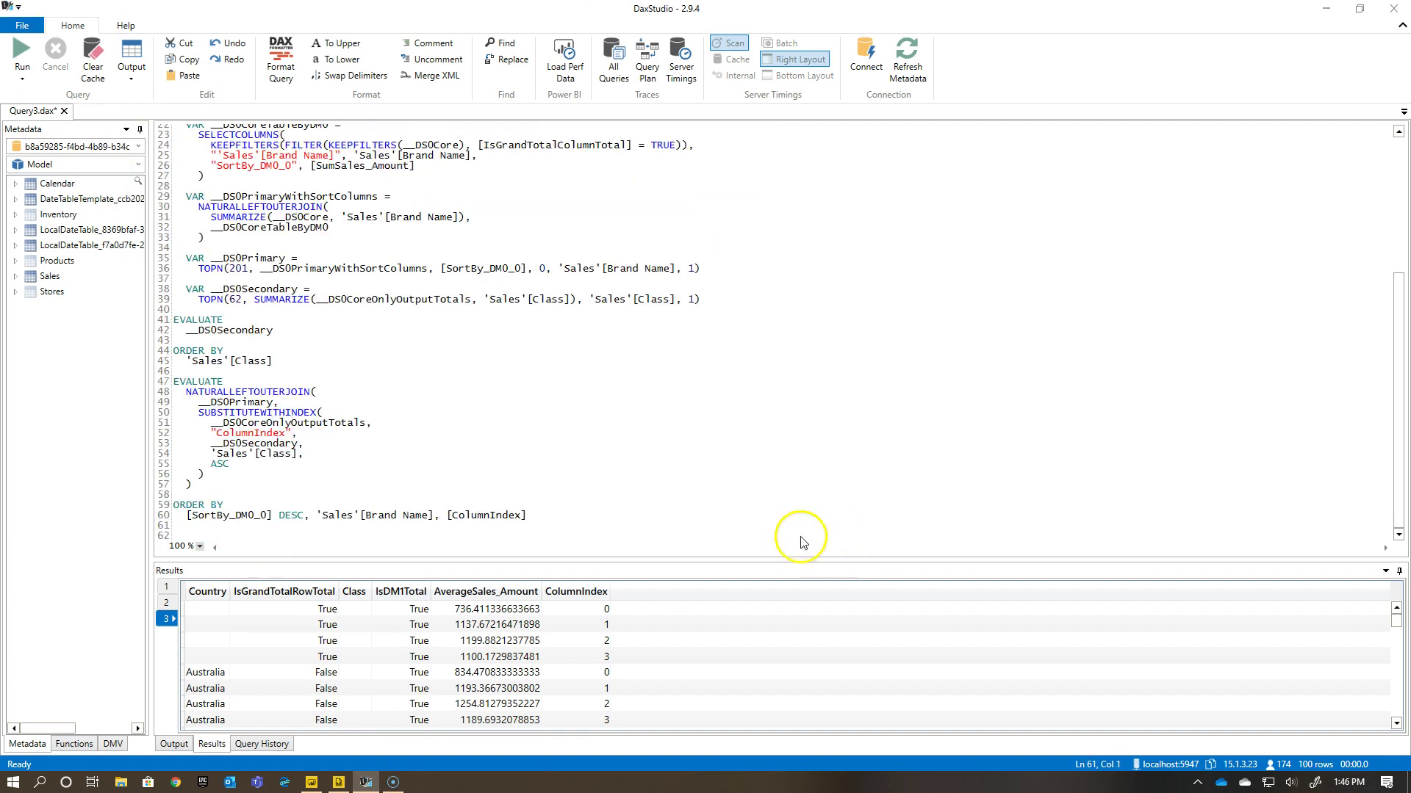
key("F5")
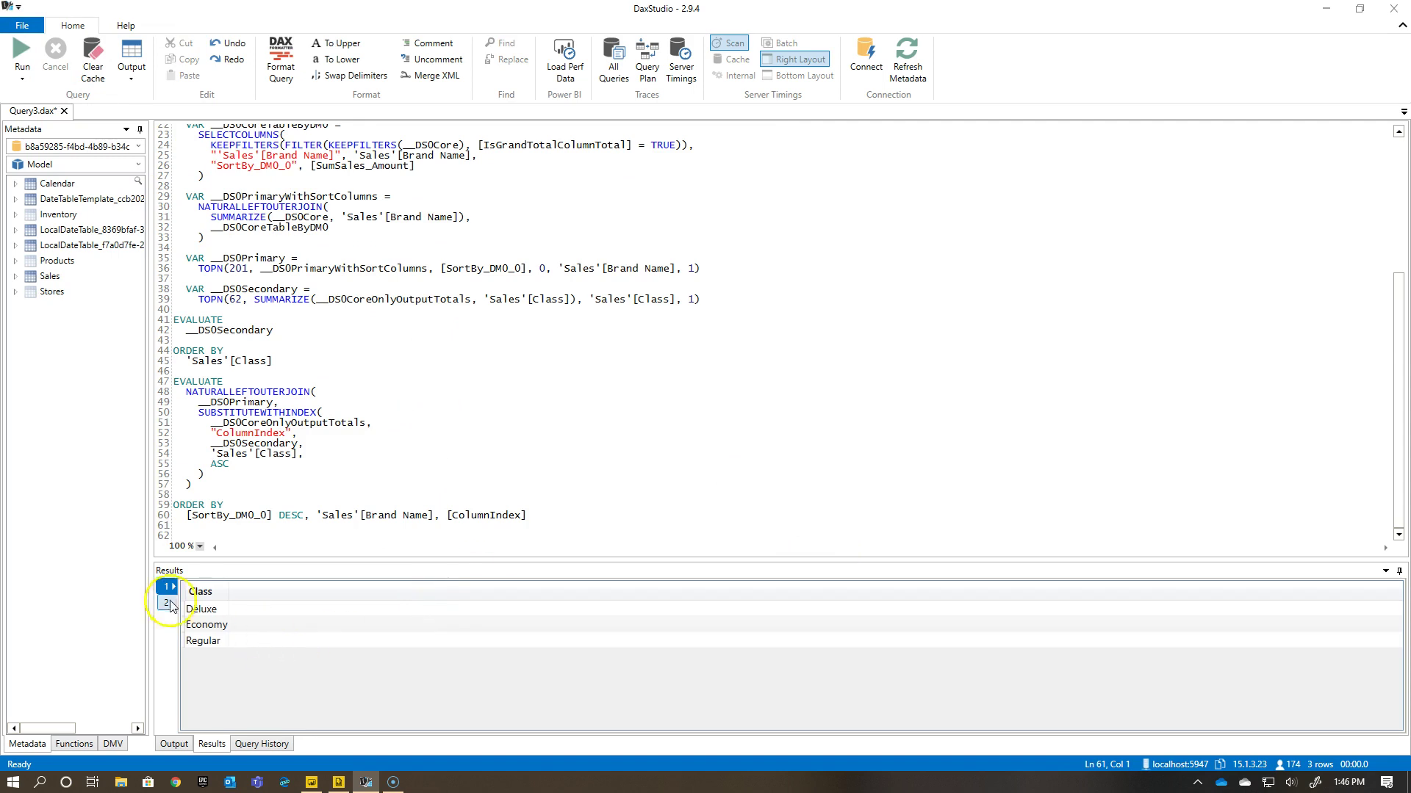
left_click(168, 604)
left_click(166, 588)
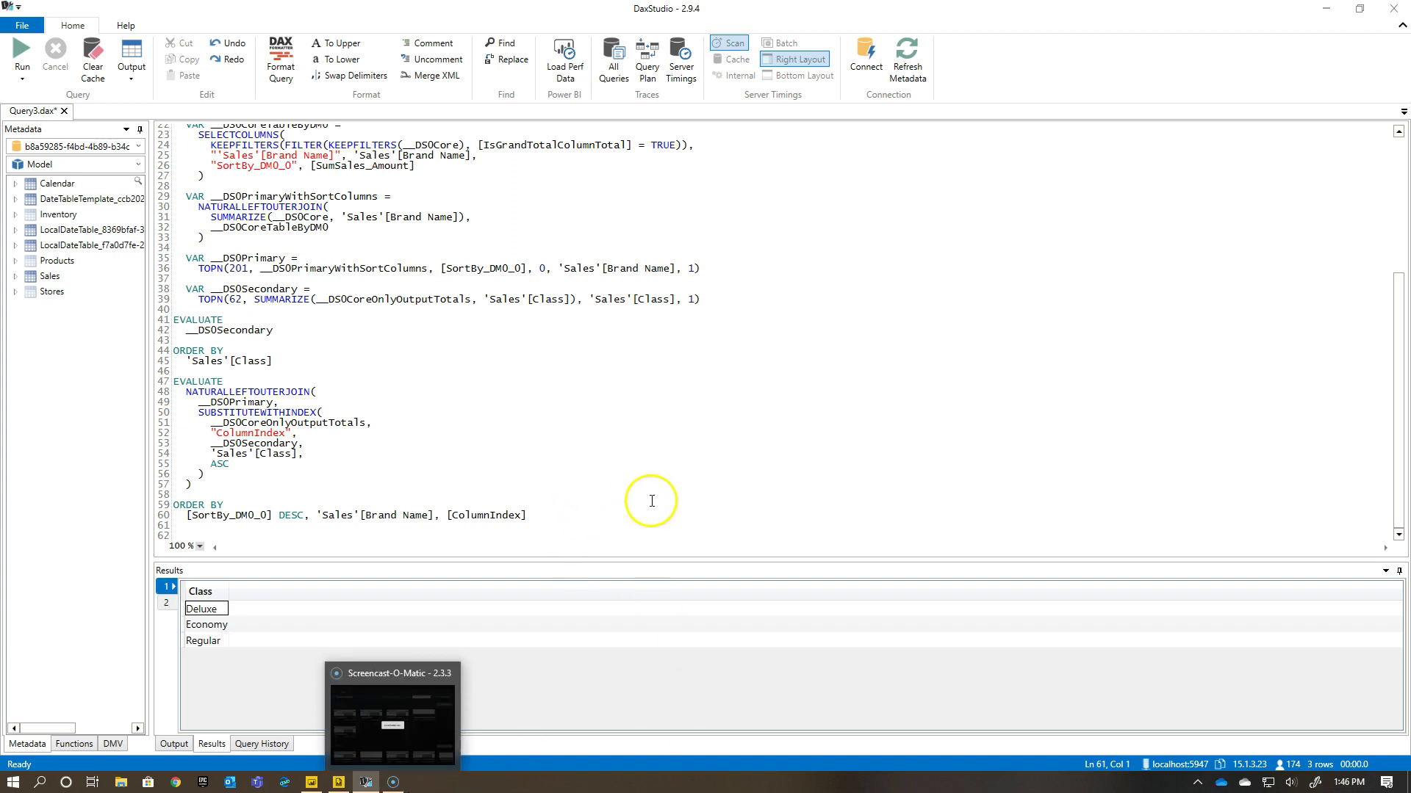
key("alt+Tab")
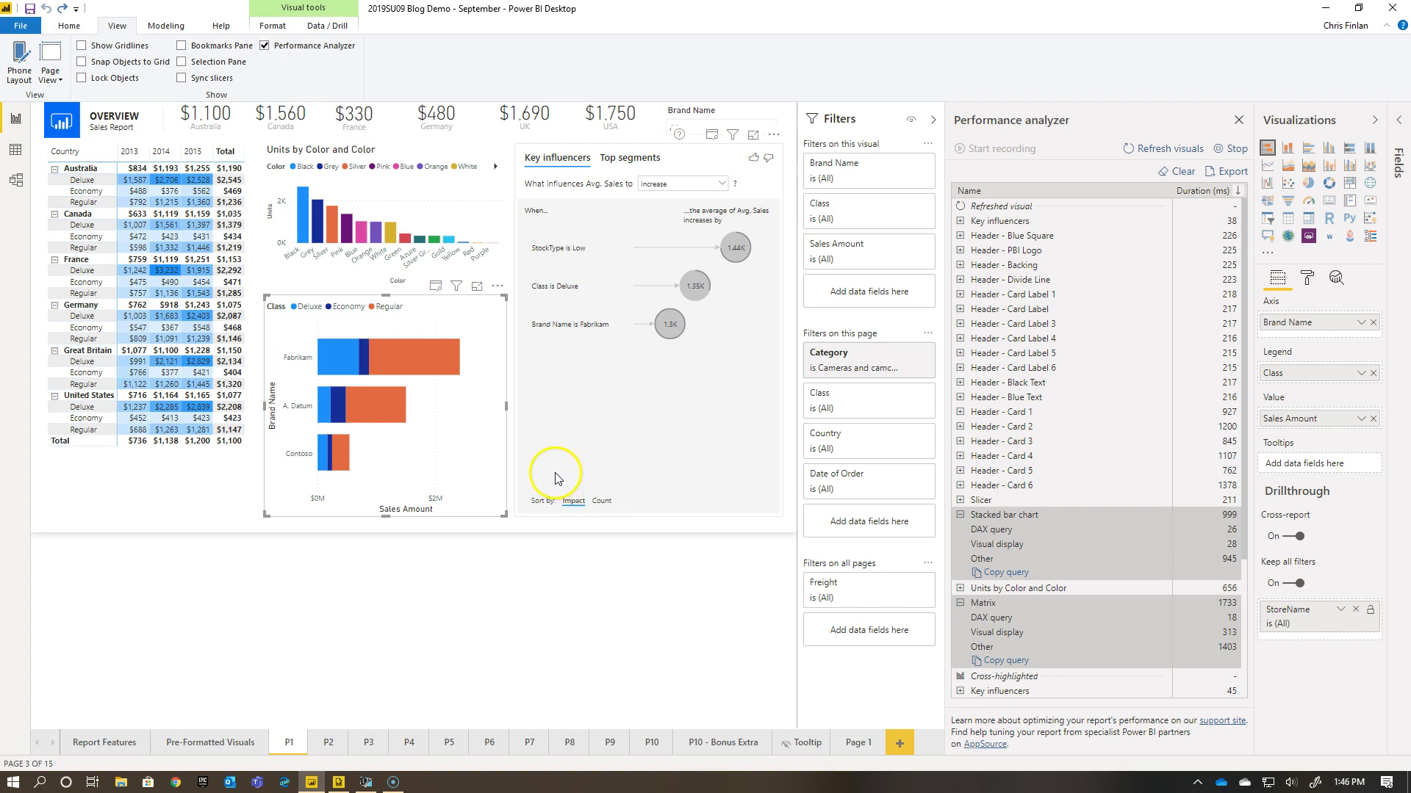
Convert the country-by-year sales matrix into a Table visual
left_click(203, 450)
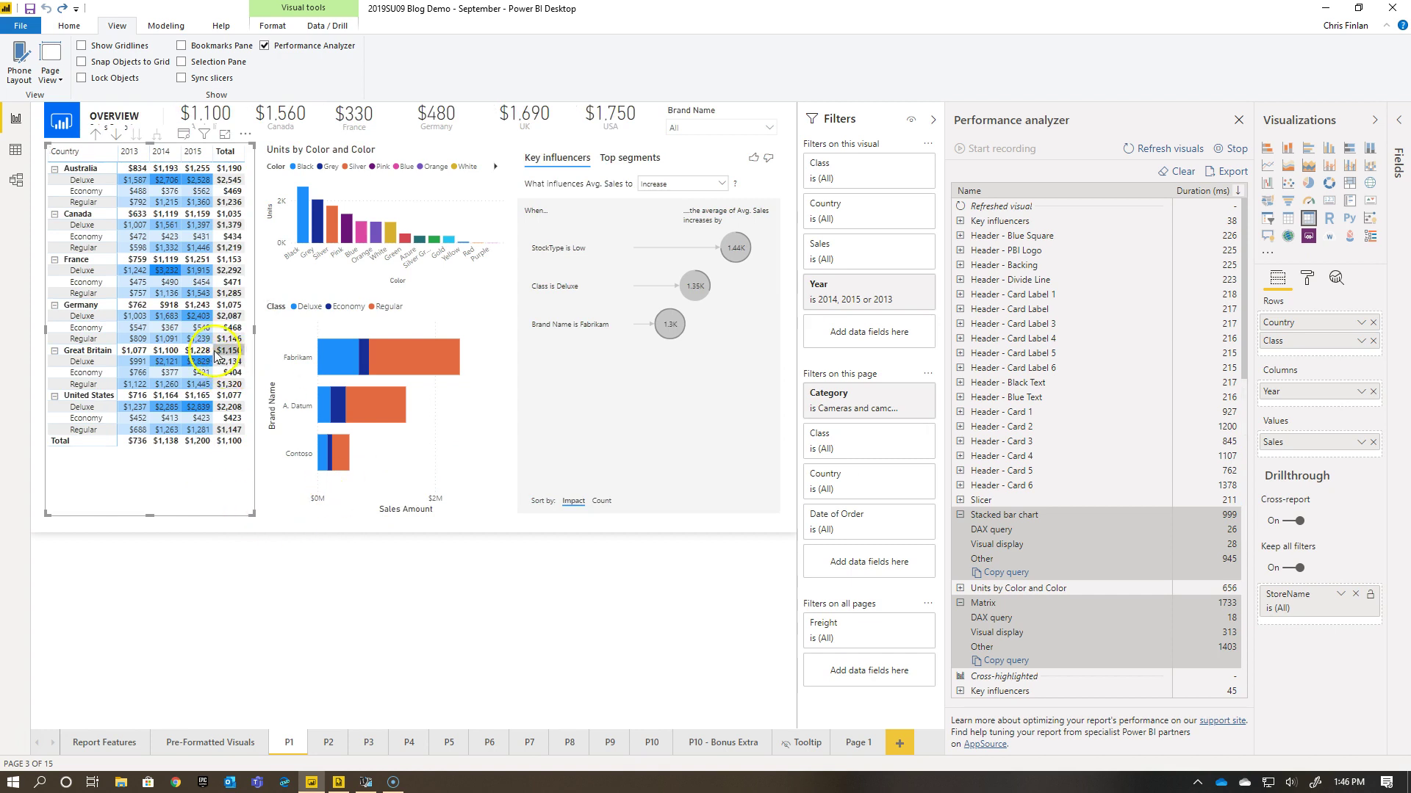
left_click(167, 263)
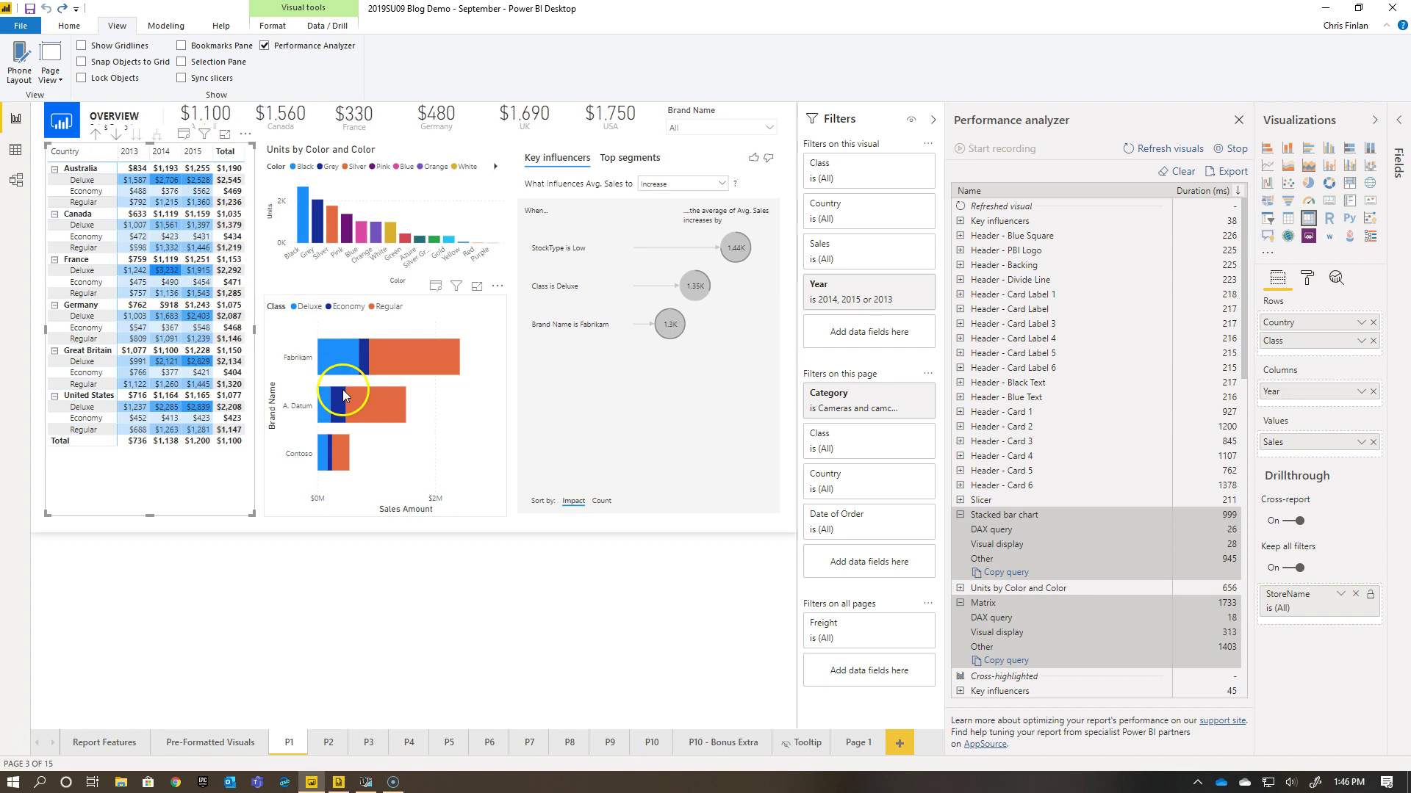
mouse_move(343, 395)
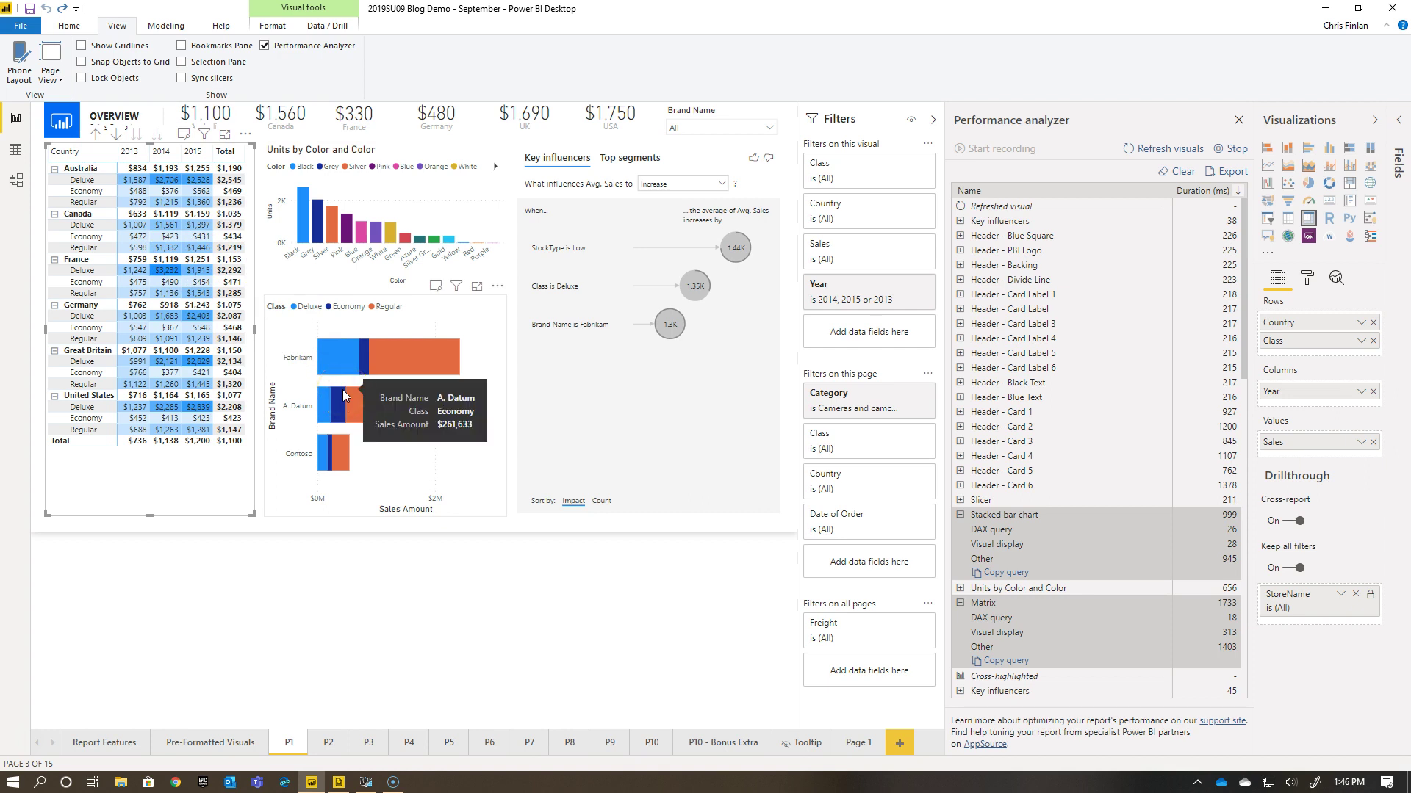
left_click(1288, 219)
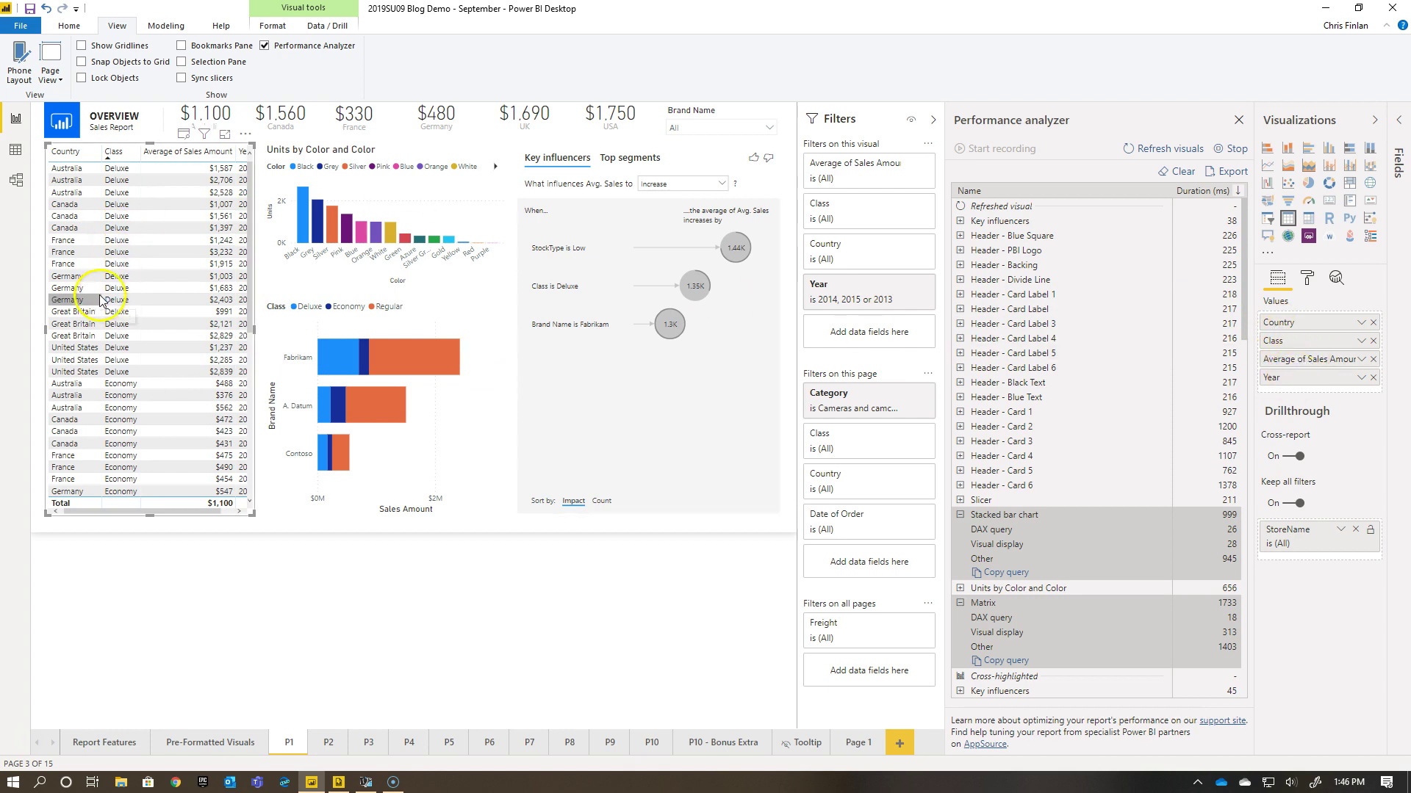
left_click(57, 359)
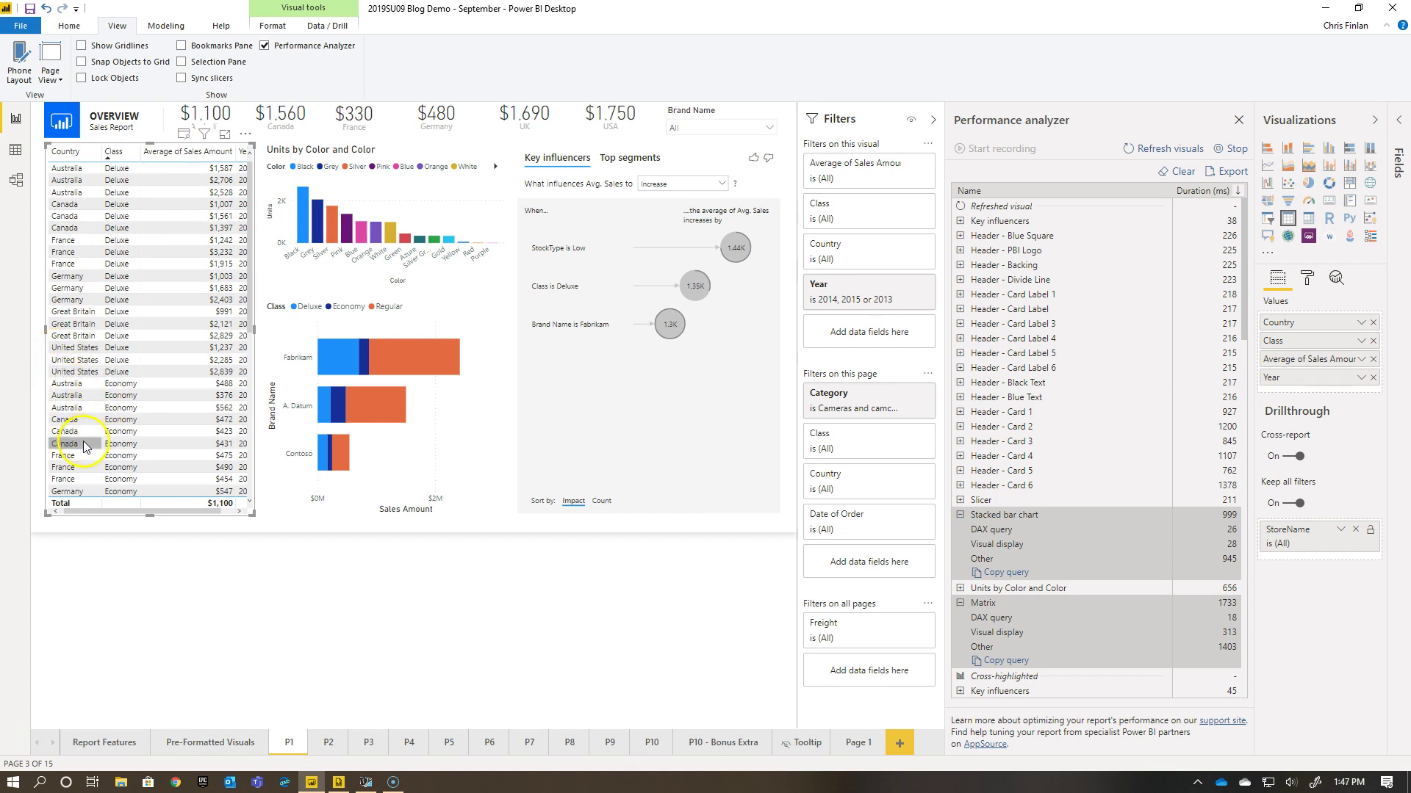
left_click(190, 494)
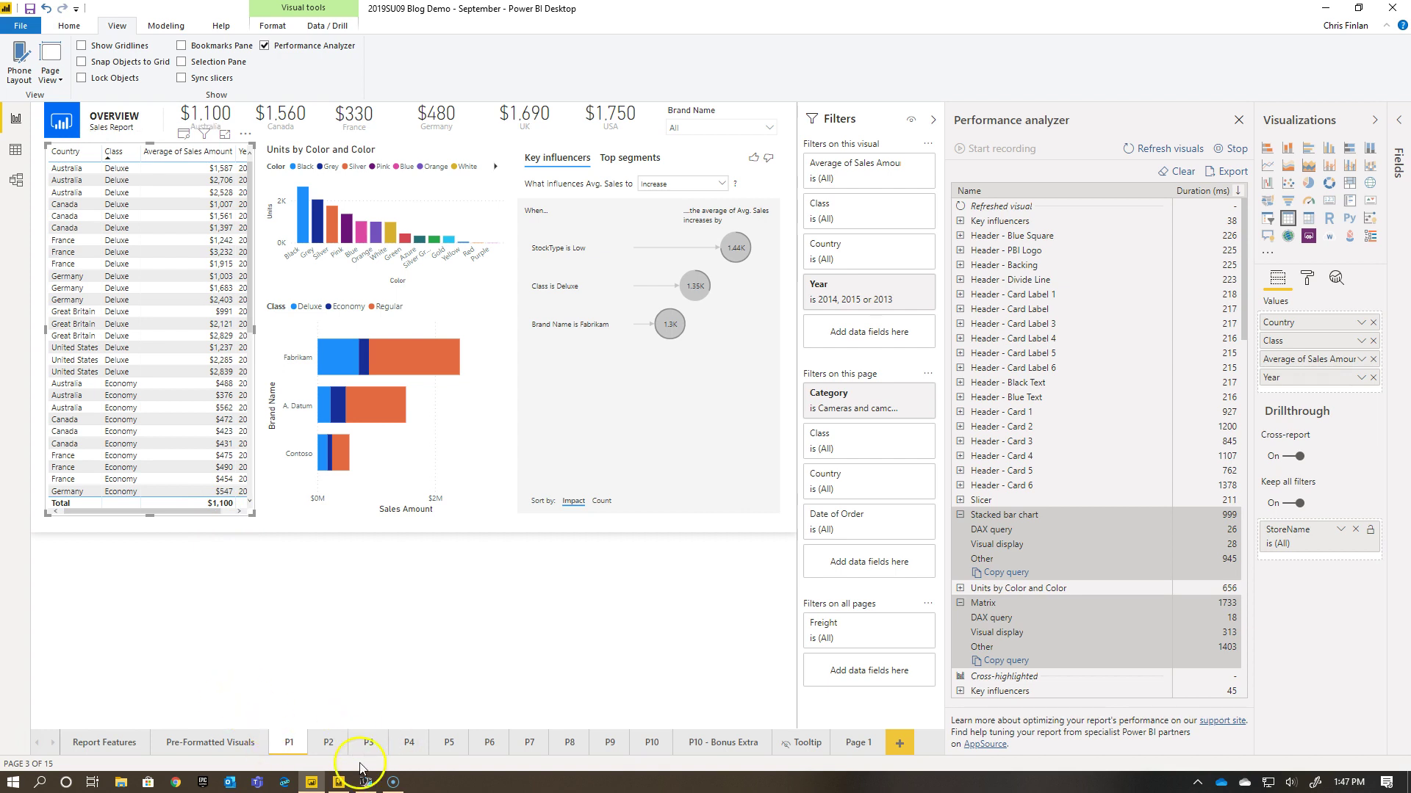
Copy the new Table visual's DAX query from Performance analyzer
left_click(341, 785)
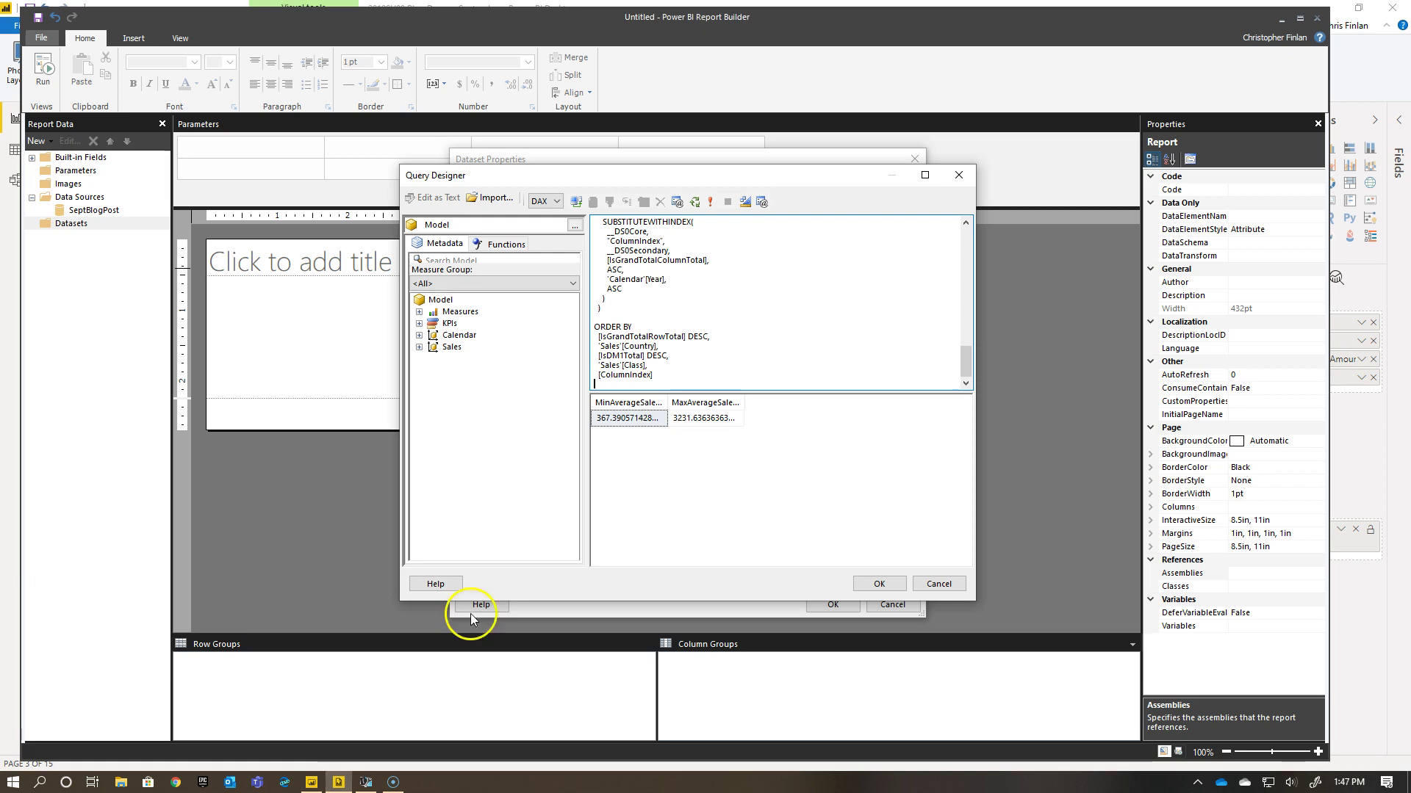
key("alt+Tab")
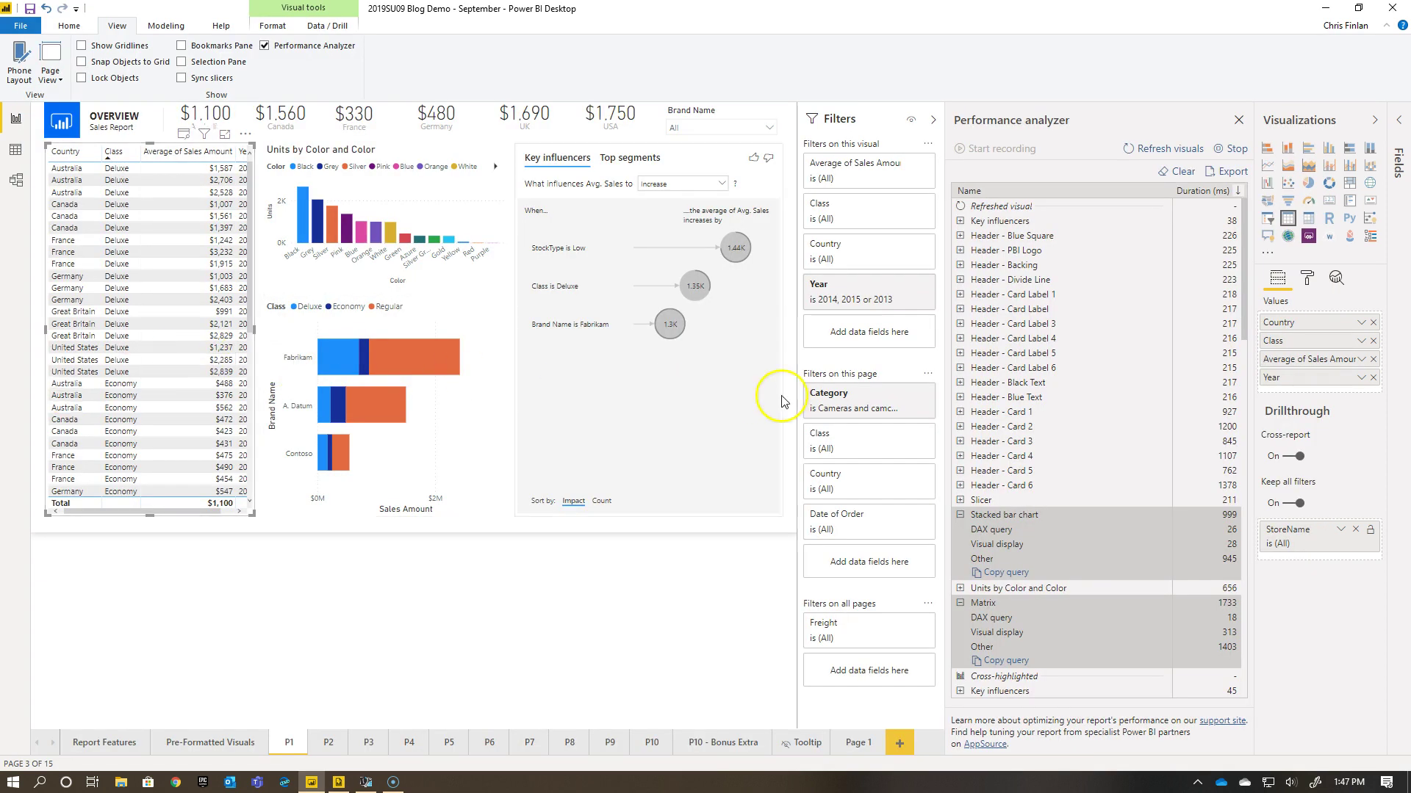
scroll(1173, 394, "down", 10)
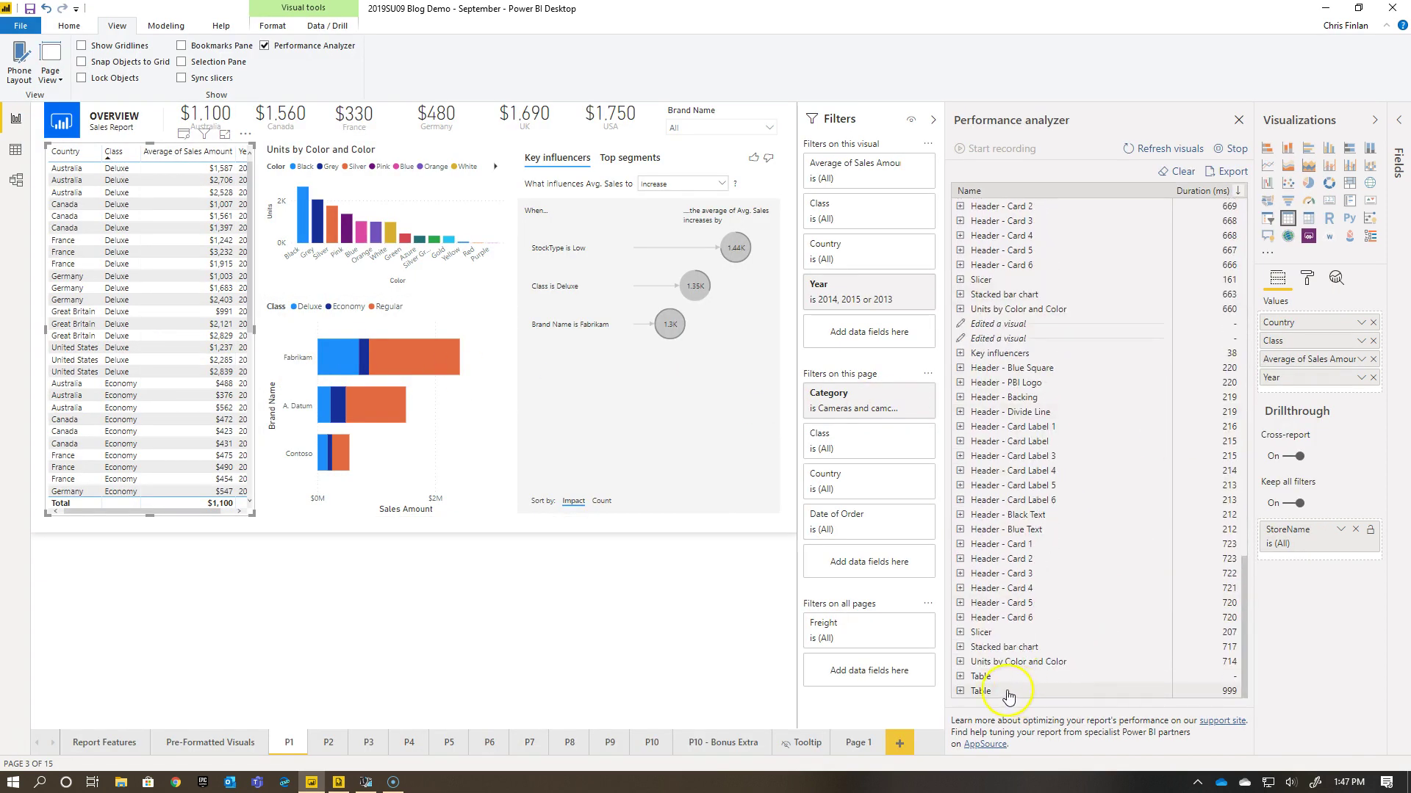
left_click(960, 692)
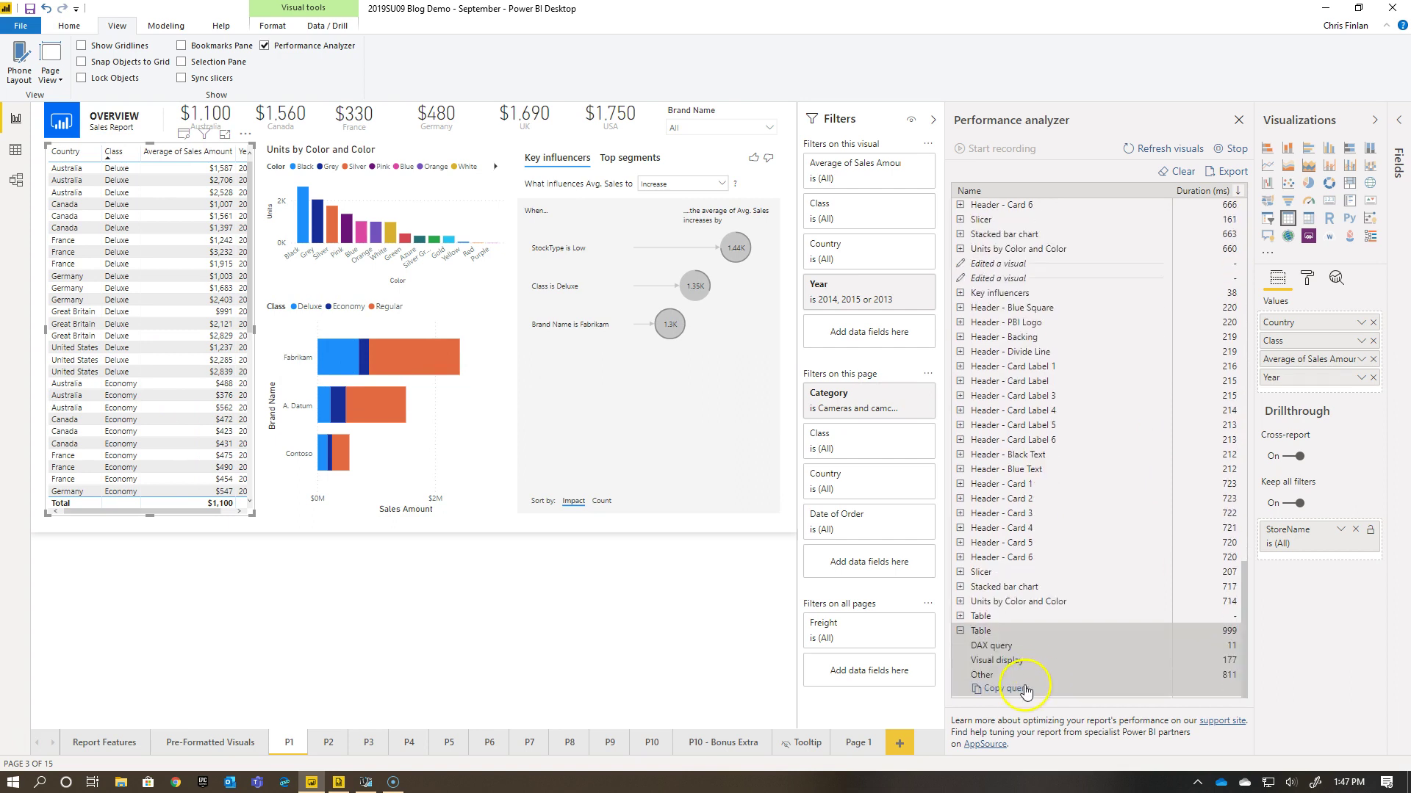
left_click(1021, 689)
Paste the Table visual's DAX query over the old query in the Query Designer
key("alt+Tab")
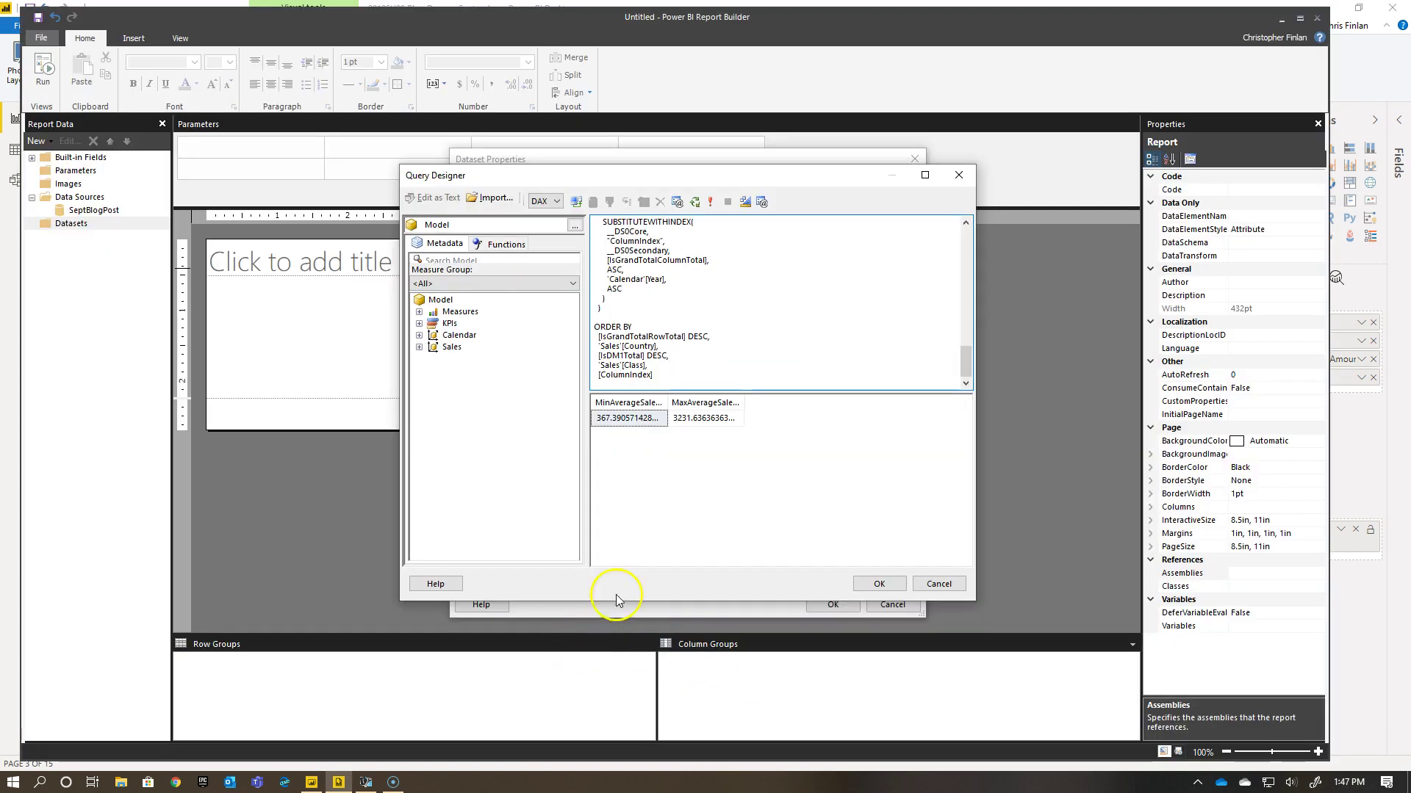
key("ctrl+a")
scroll(515, 212, "up", 10)
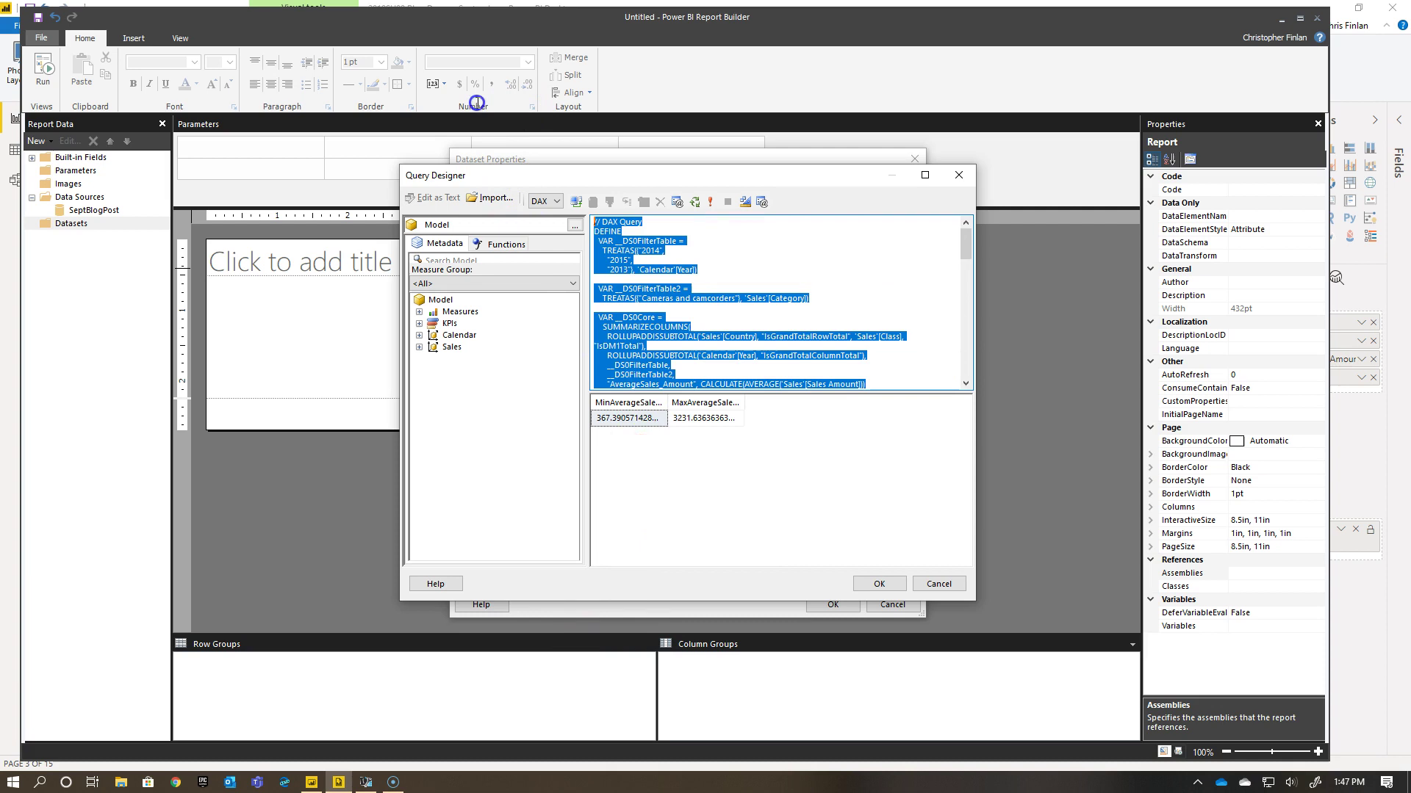
key("ctrl+v")
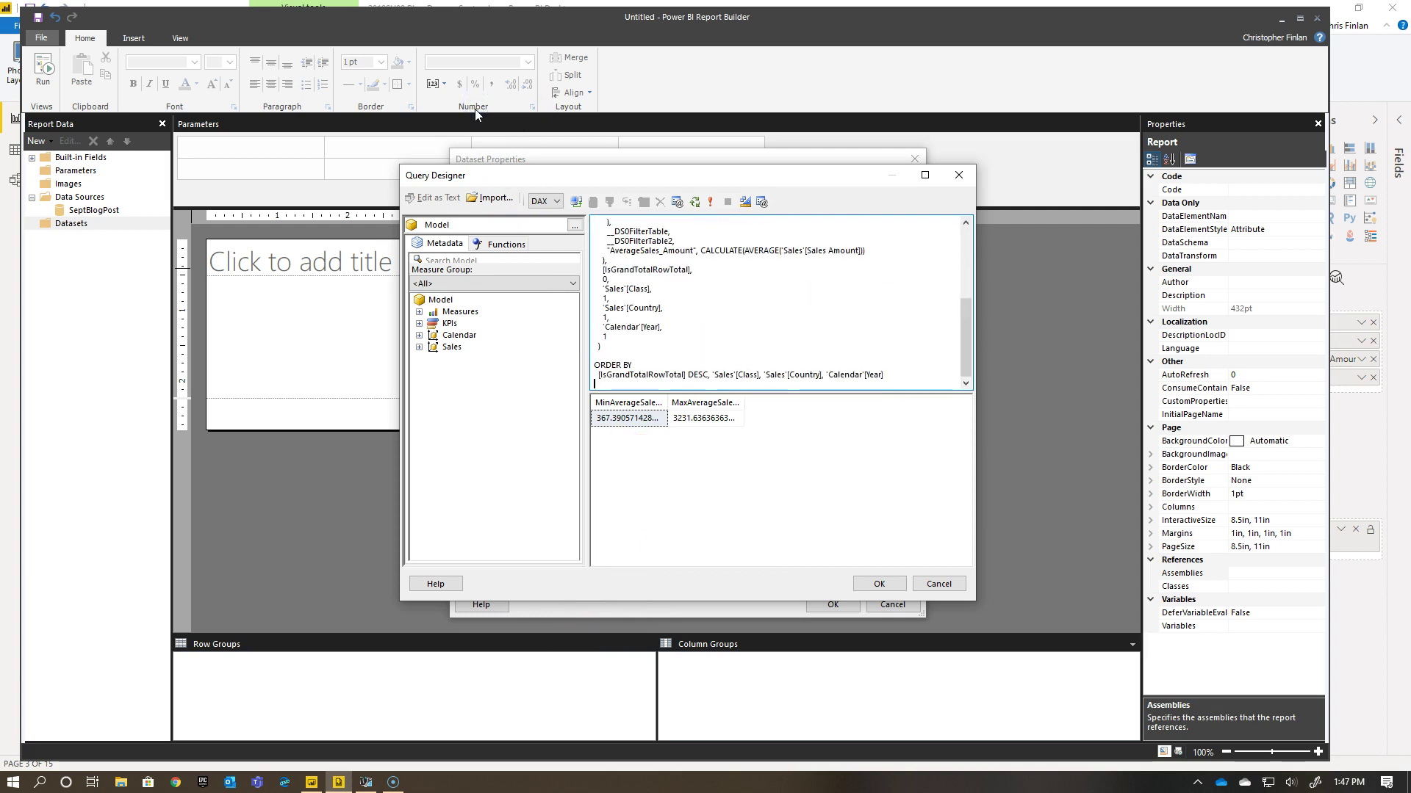
left_click_drag(968, 342, 970, 273)
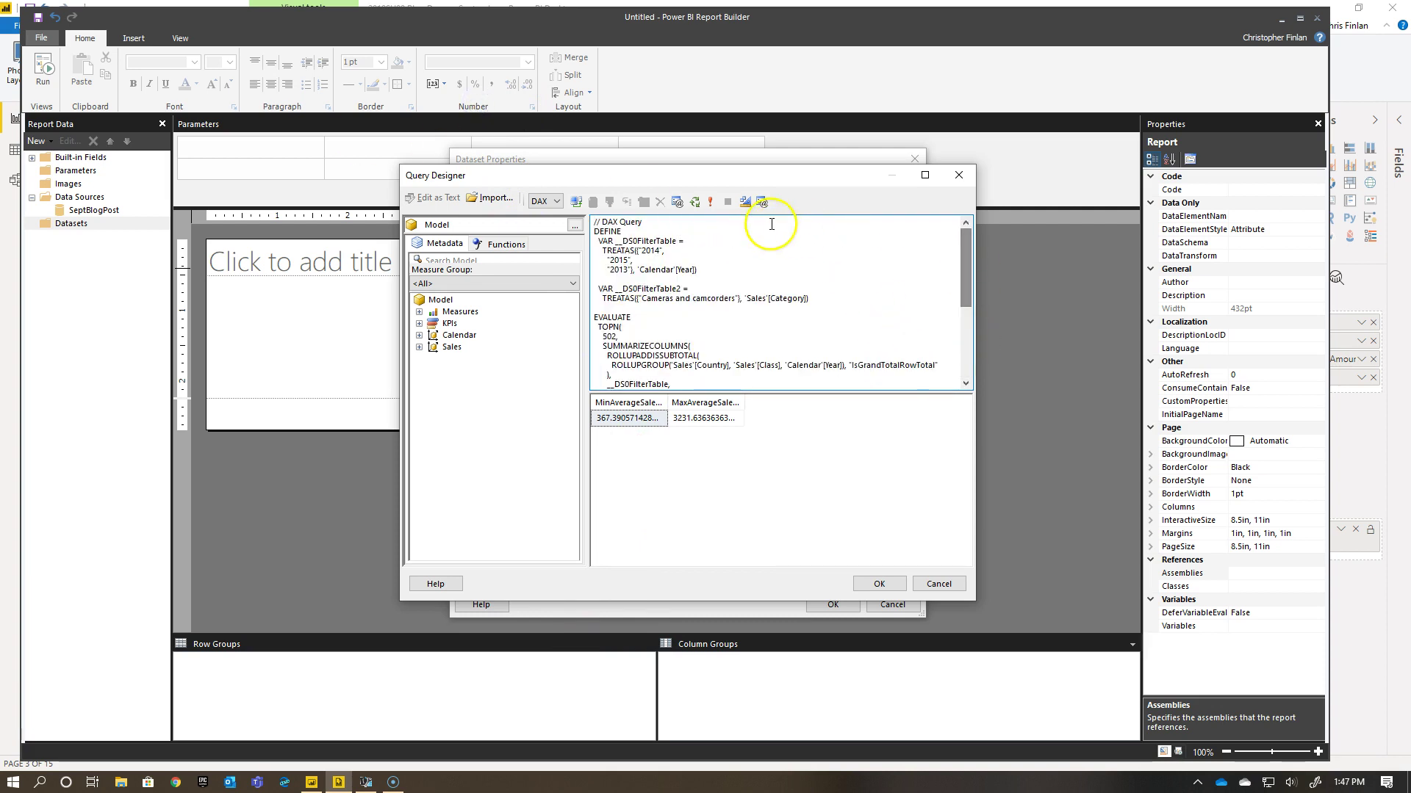
Run it and review the single result set of Country, Class, Year and average sales
left_click(711, 203)
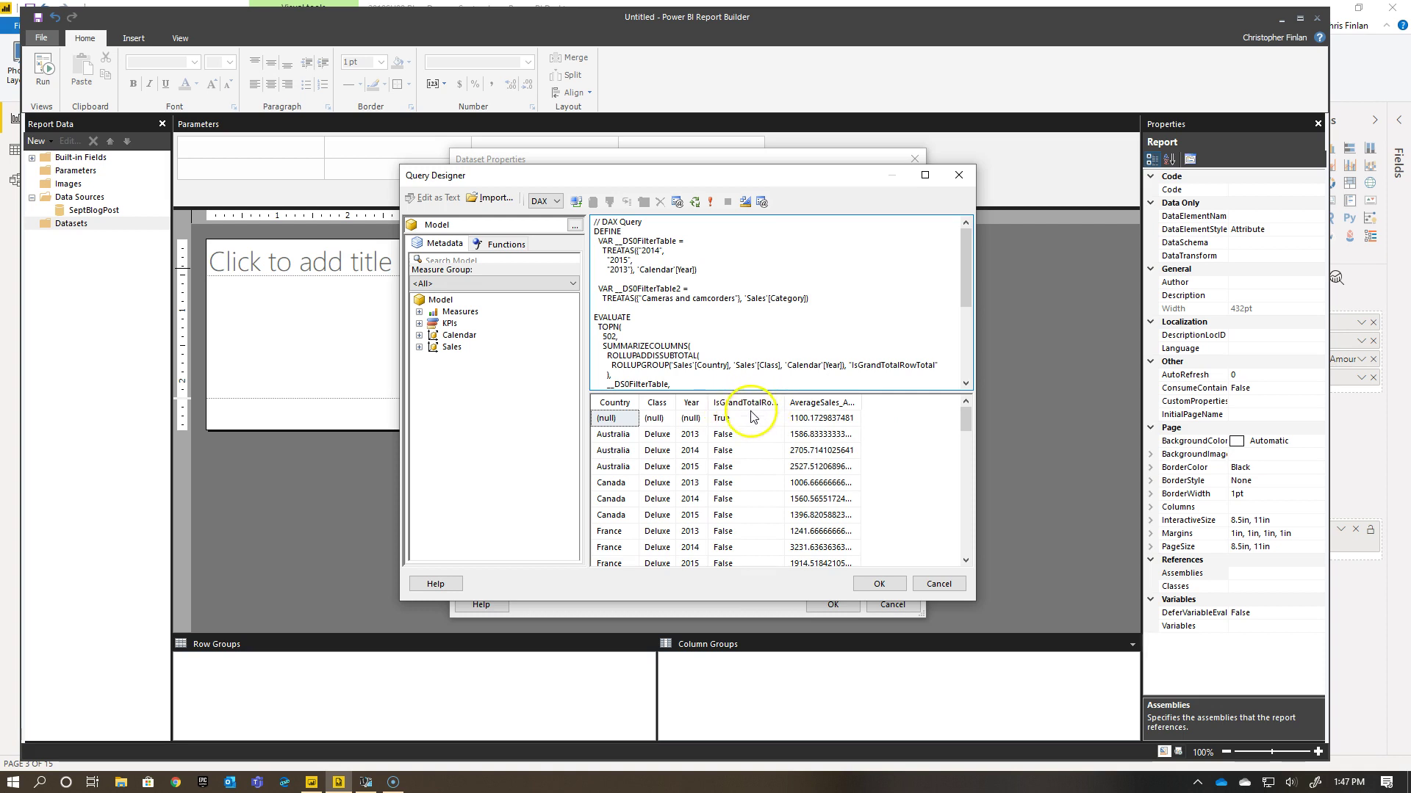
left_click(806, 456)
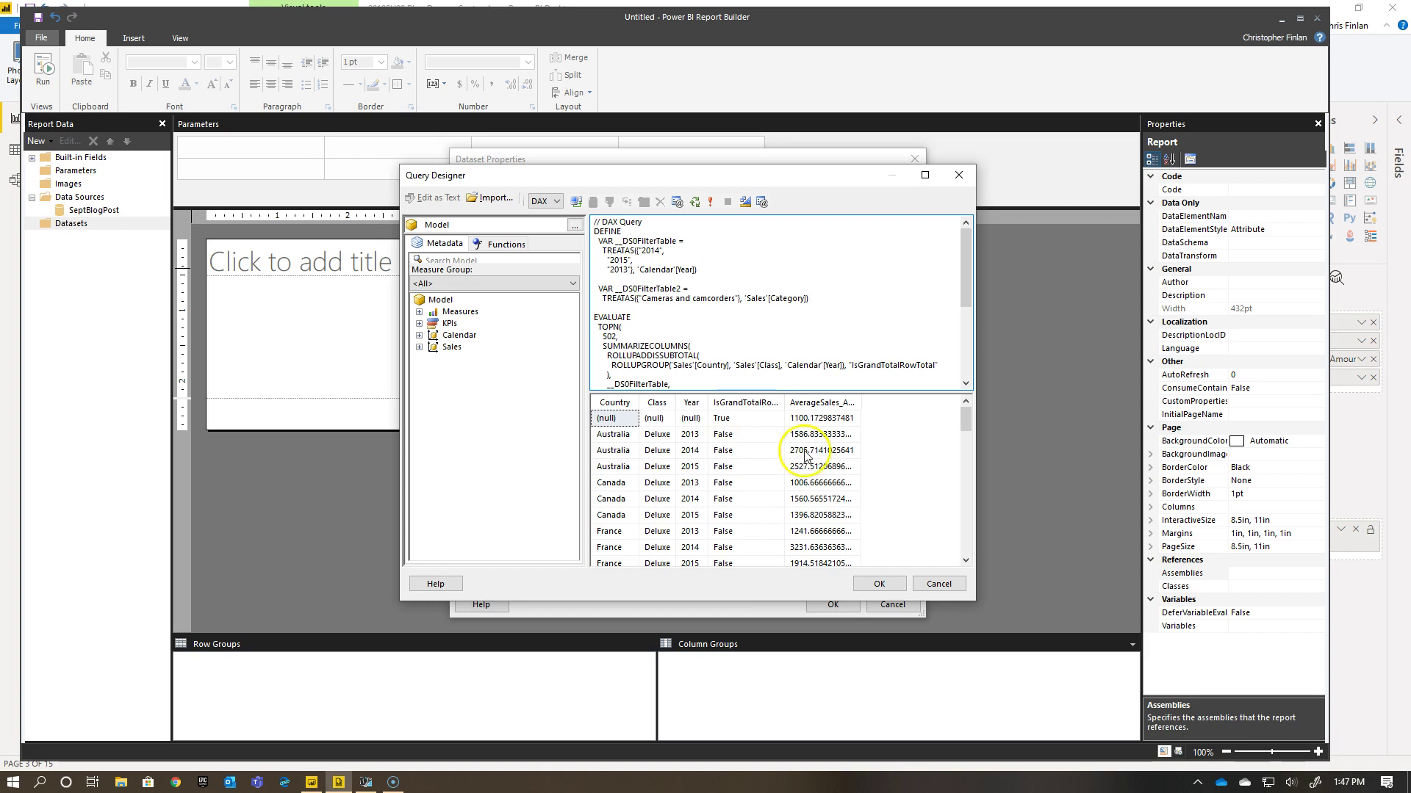
left_click(919, 456)
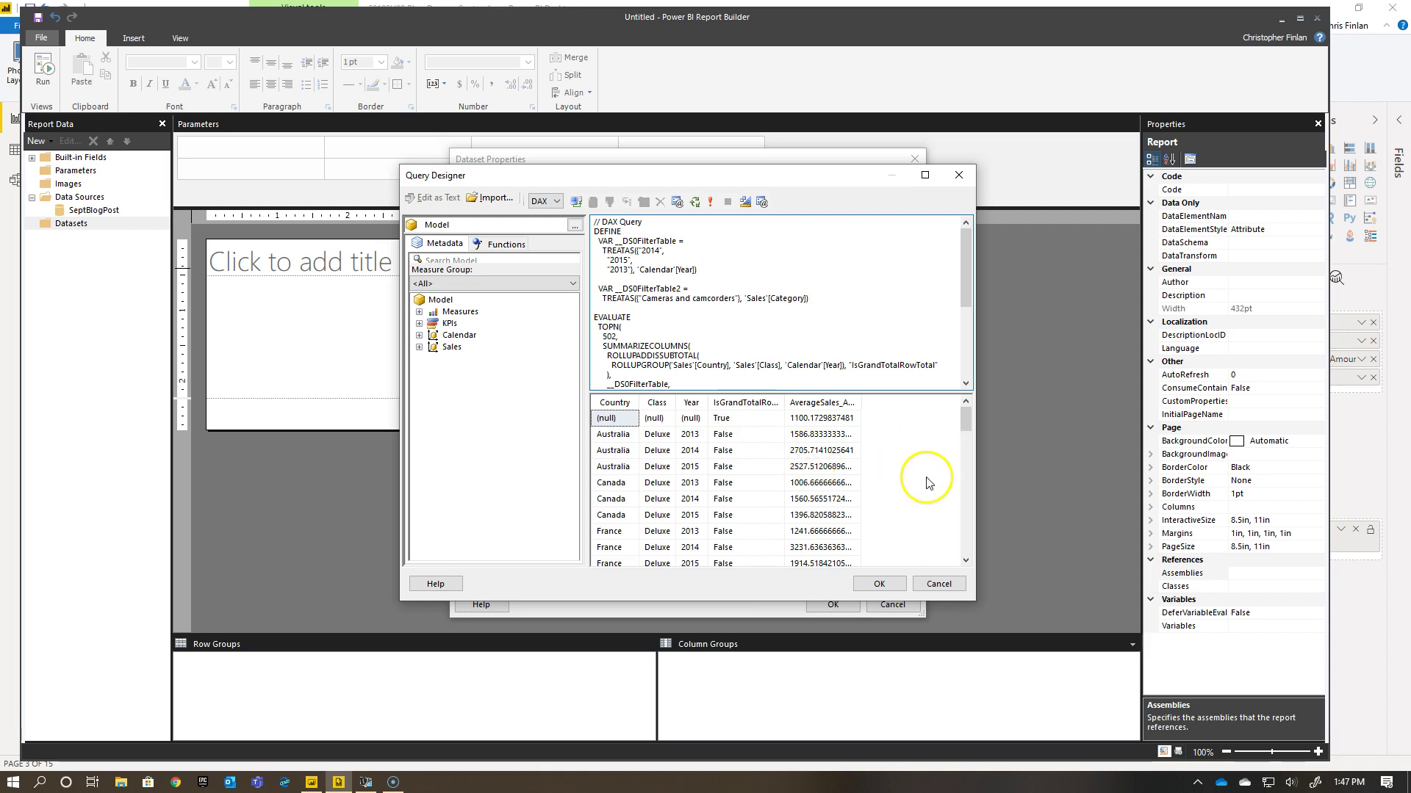
left_click(930, 471)
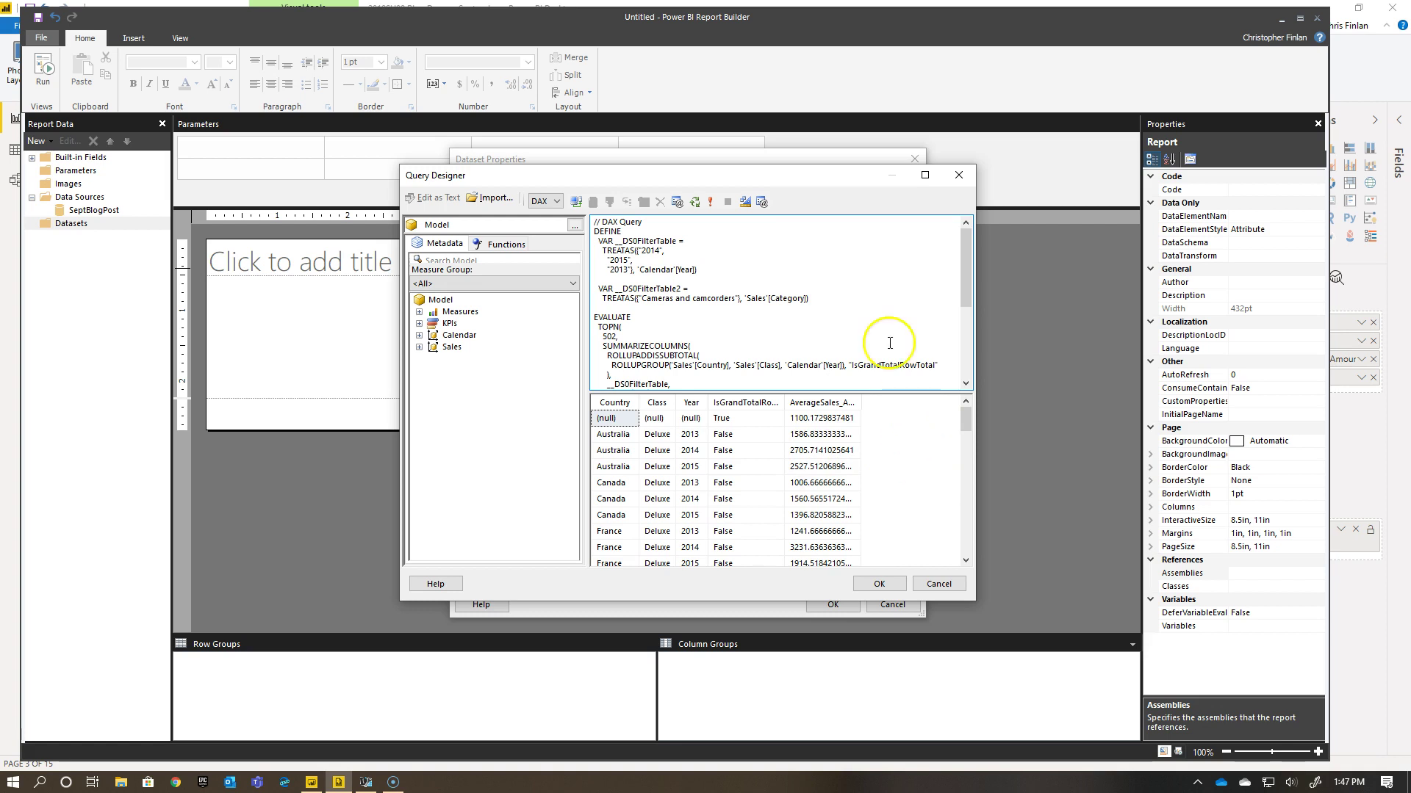
scroll(852, 294, "down", 5)
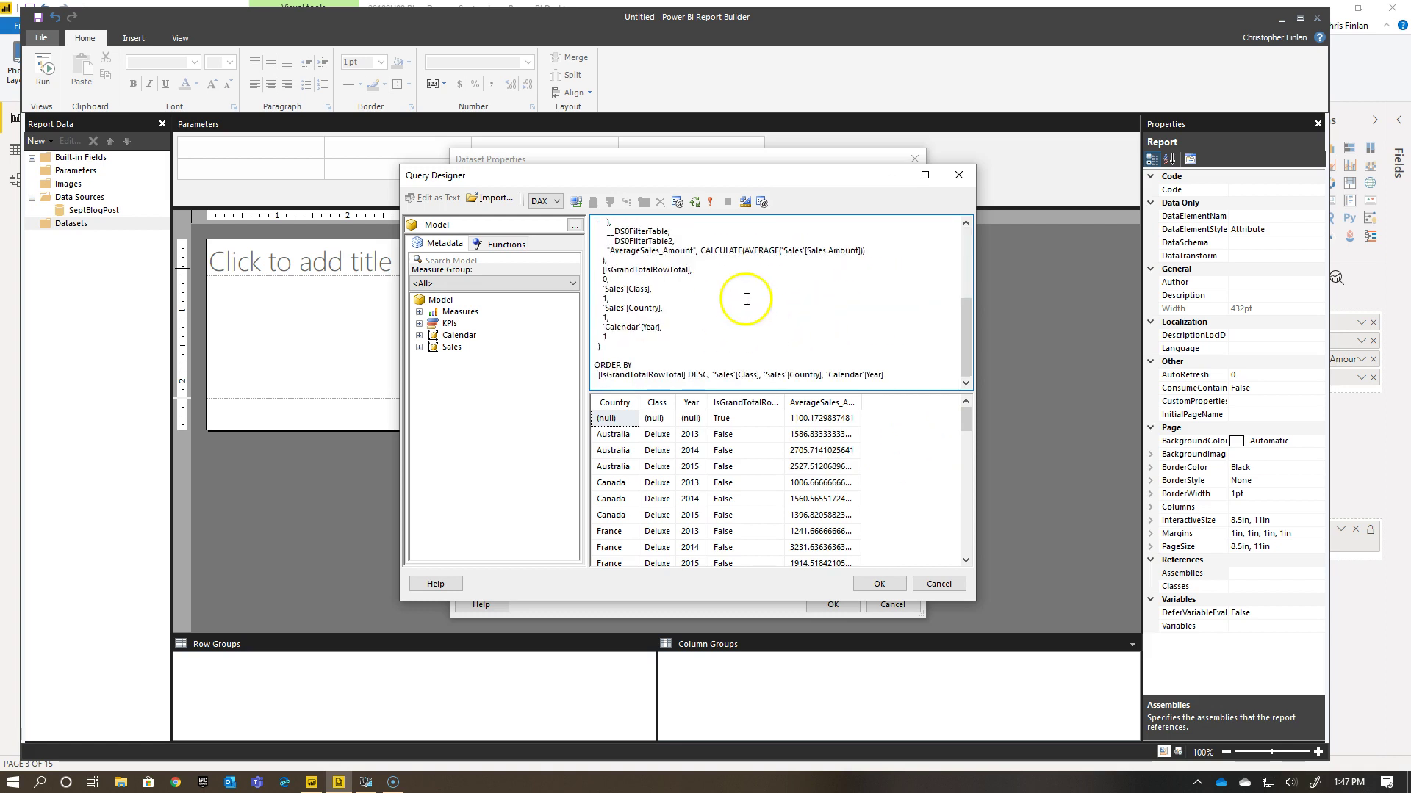
scroll(786, 309, "up", 2)
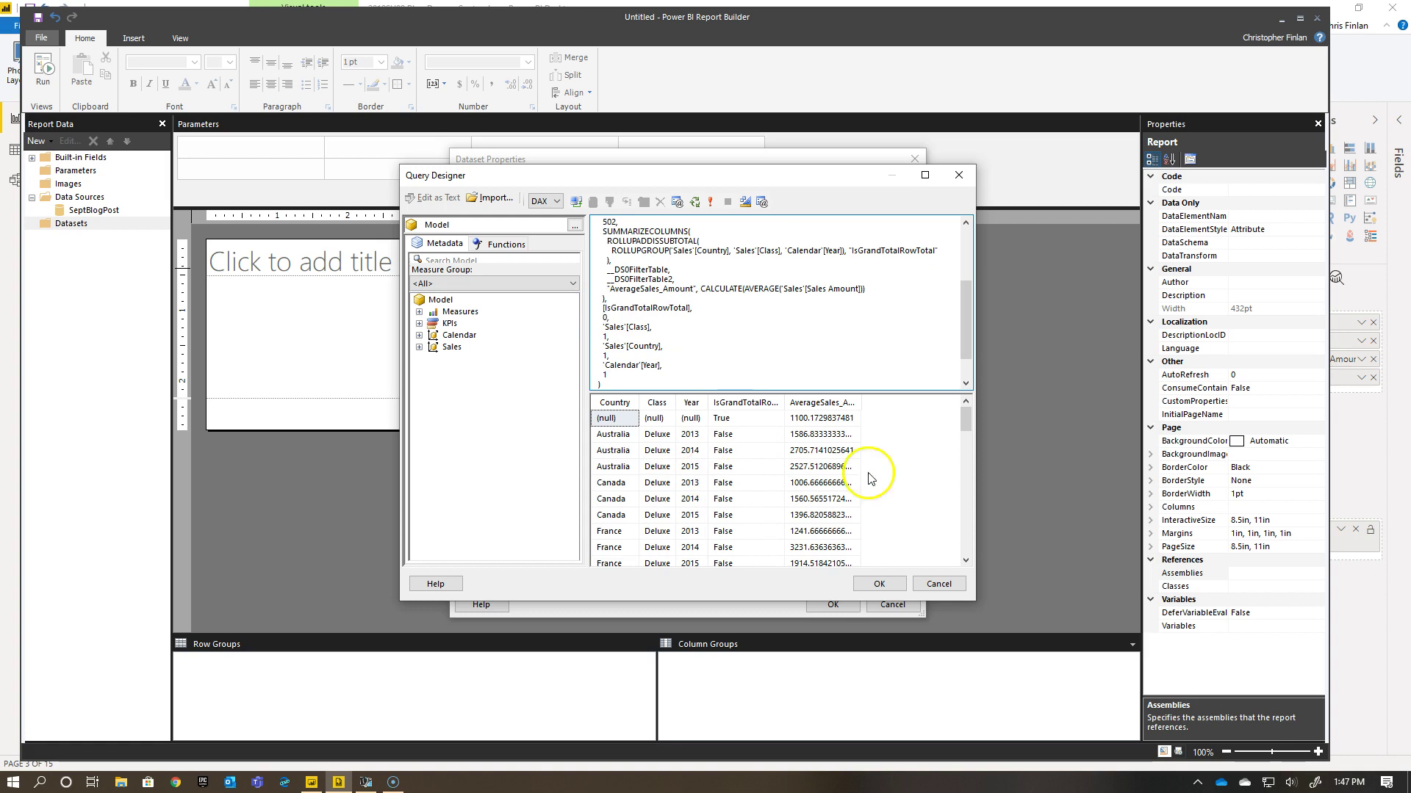
scroll(907, 325, "up", 4)
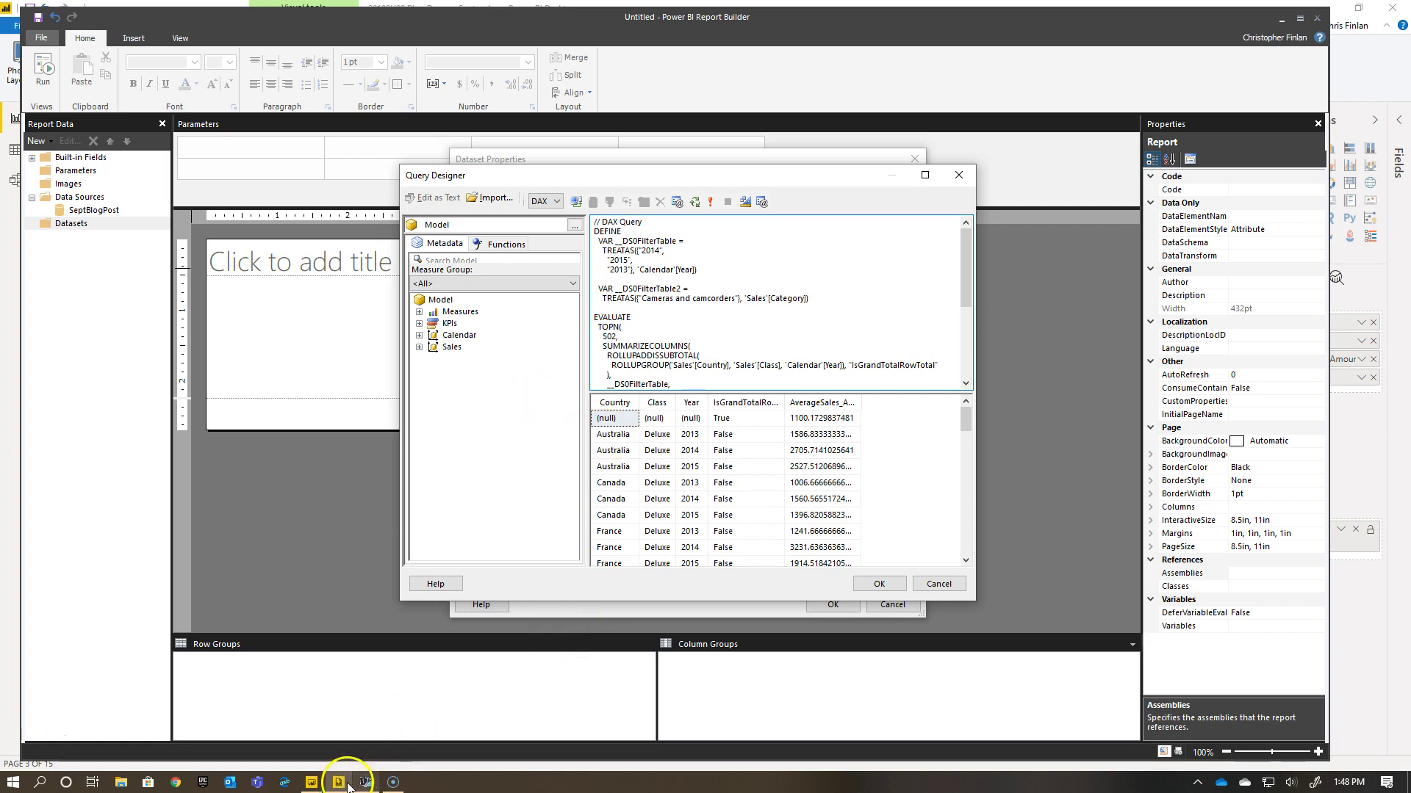
Return to Power BI Desktop and undo the table conversion to restore the country-by-year matrix
mouse_move(313, 777)
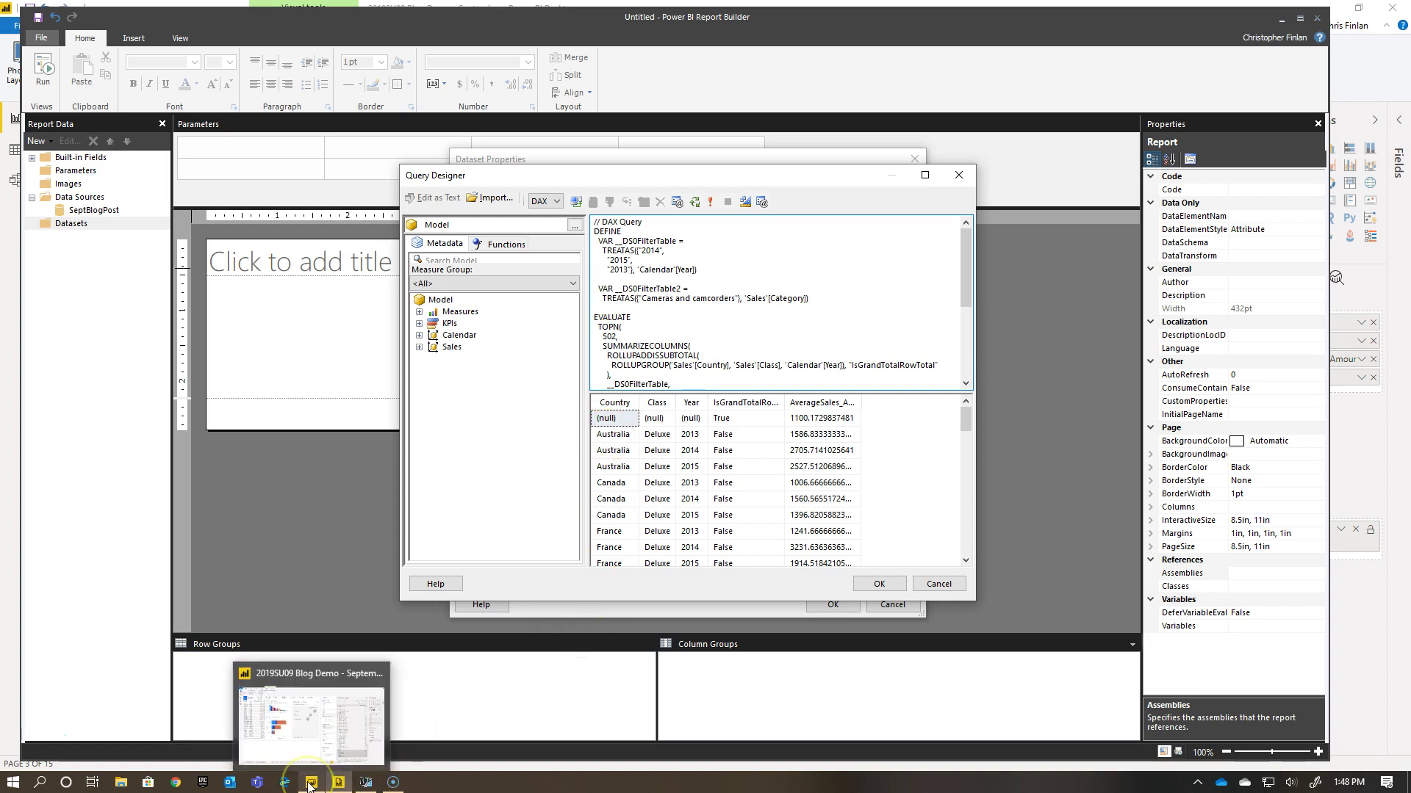
left_click(309, 672)
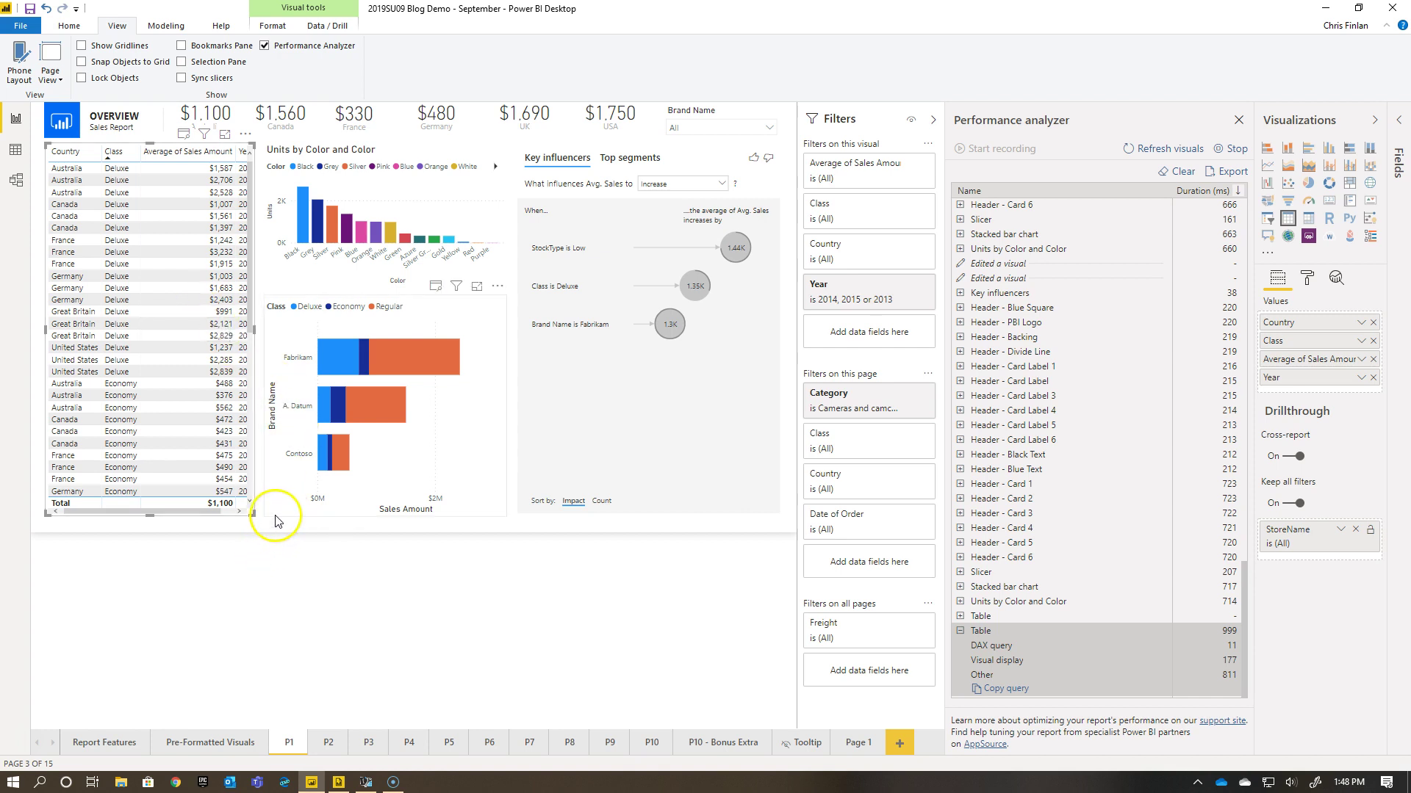
left_click(46, 10)
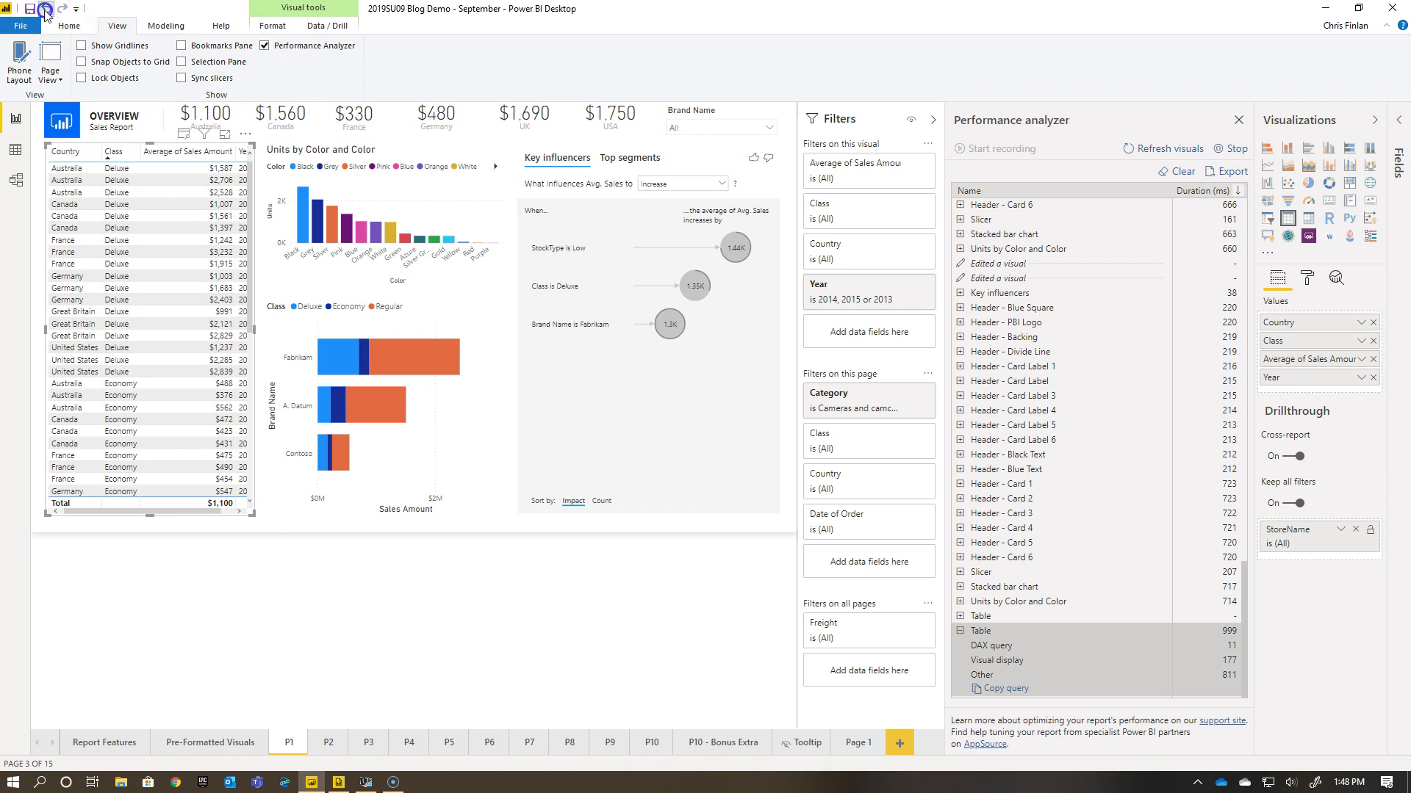